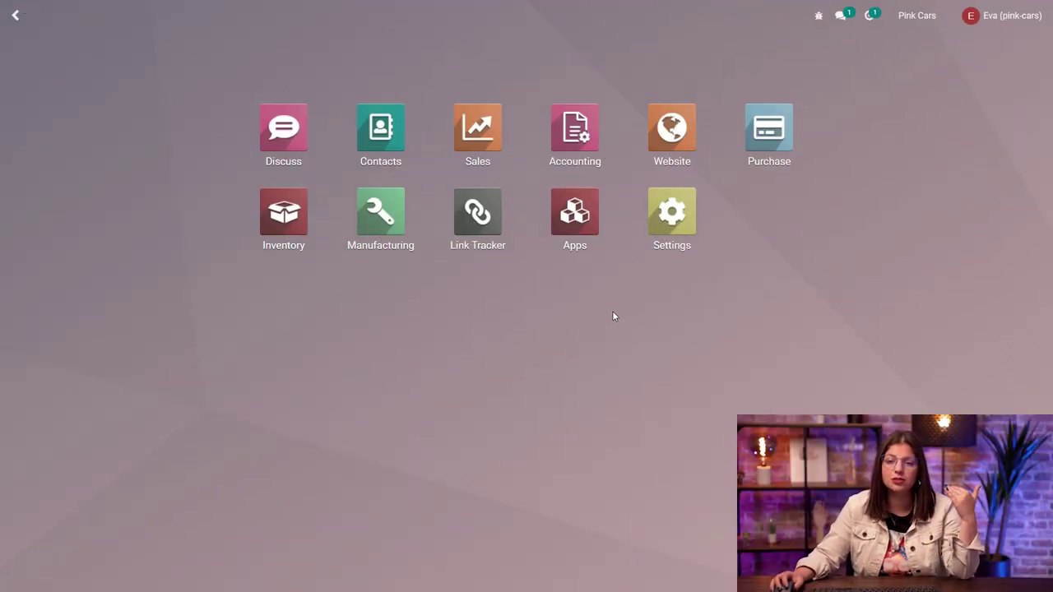
- Create a new accounting journal and name it "Opening balances"
left_click(576, 130)
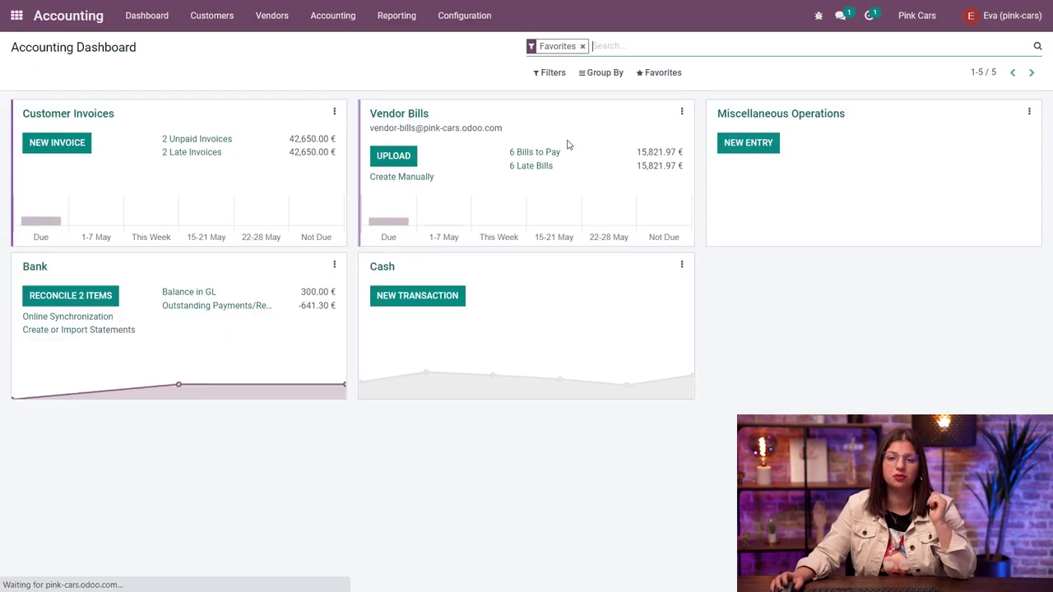
left_click(461, 20)
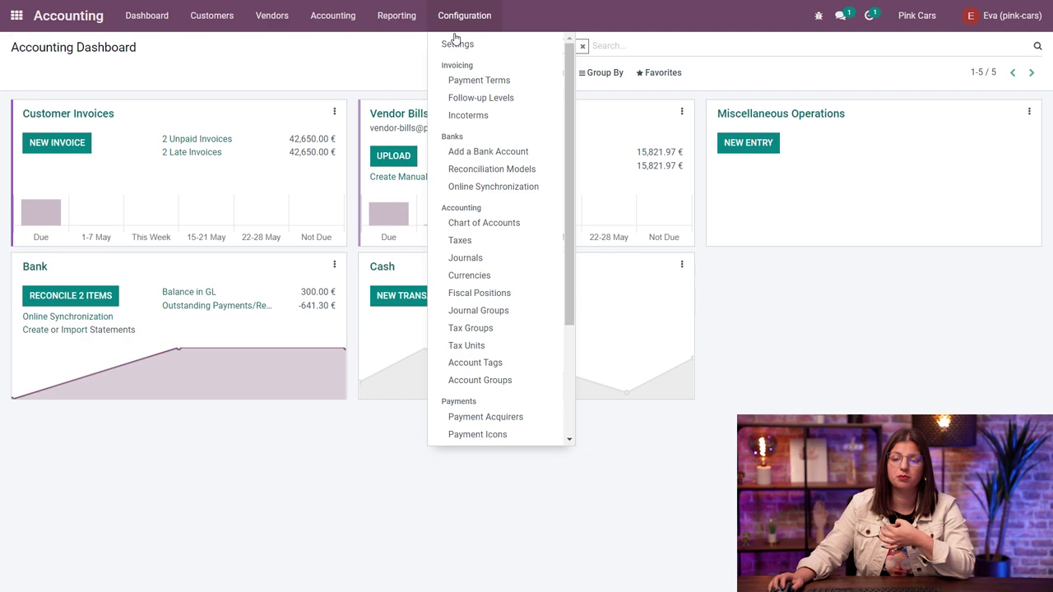
left_click(492, 259)
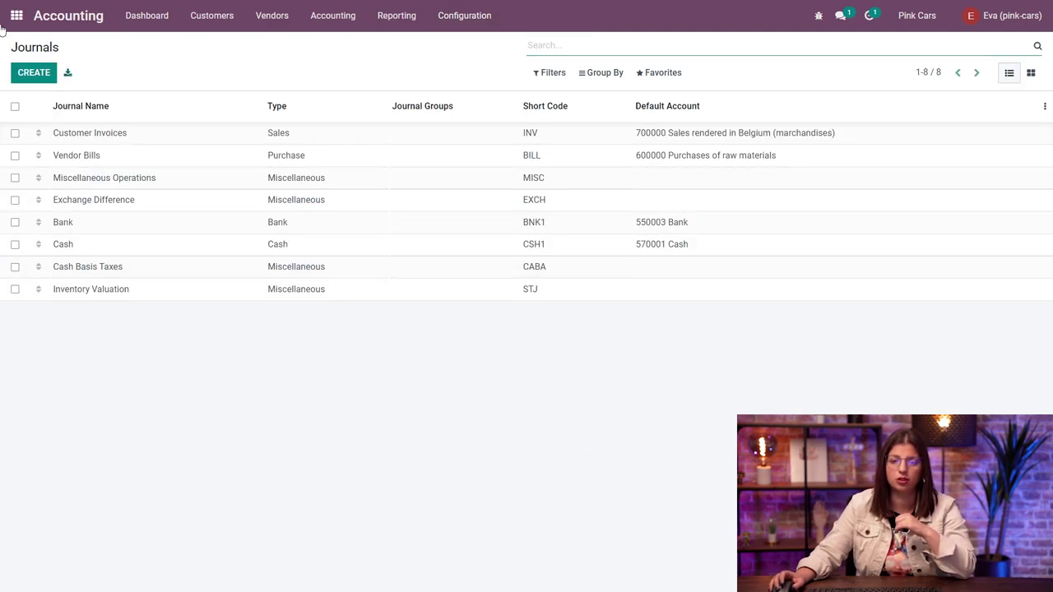
left_click(33, 73)
type("Op")
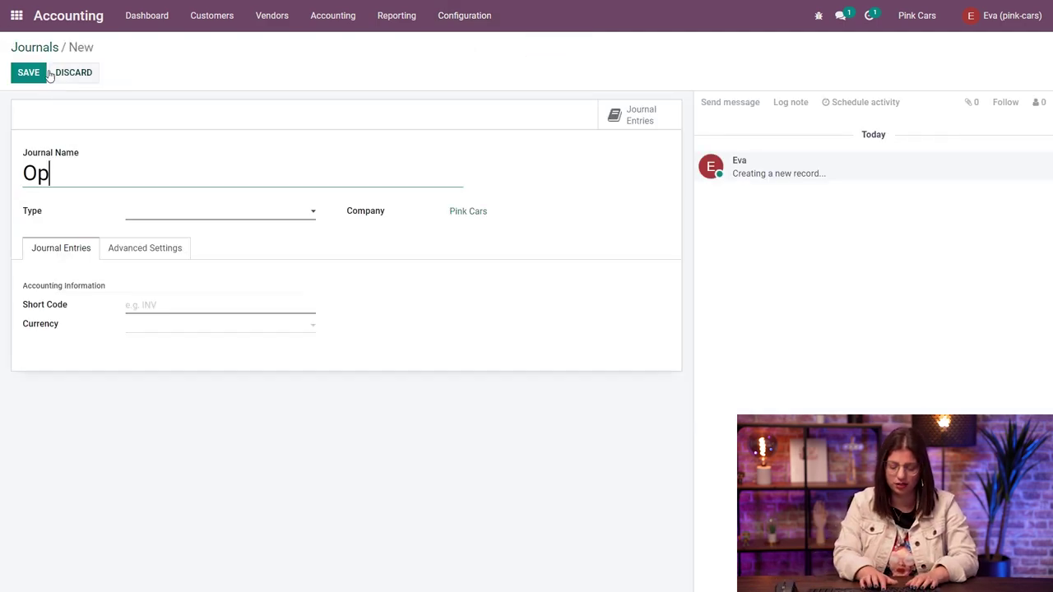
type("ening balances")
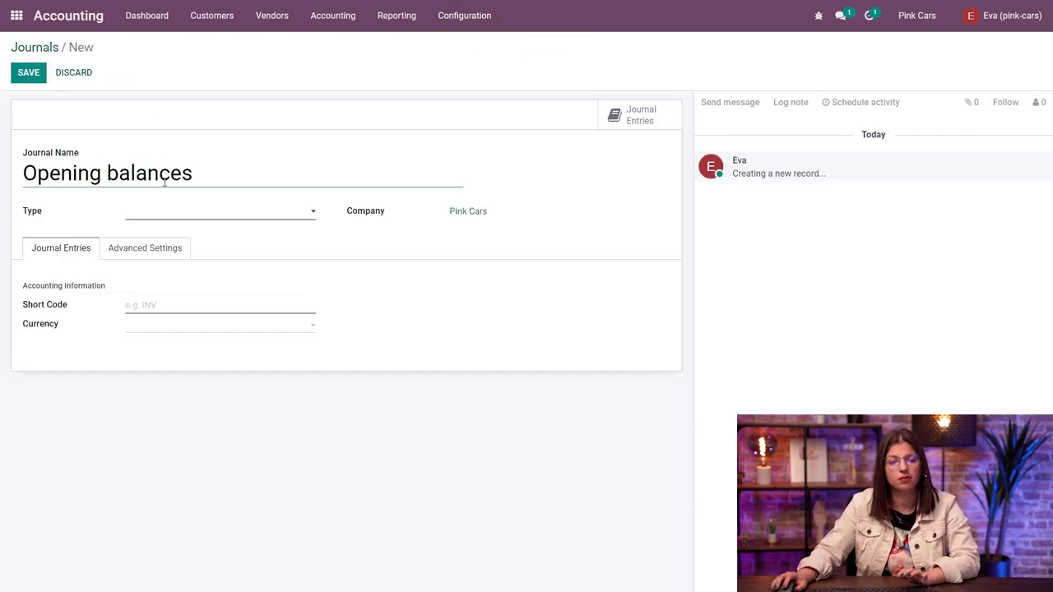
- Set the new journal's type to Miscellaneous and its short code to OPB, and save it
left_click(191, 216)
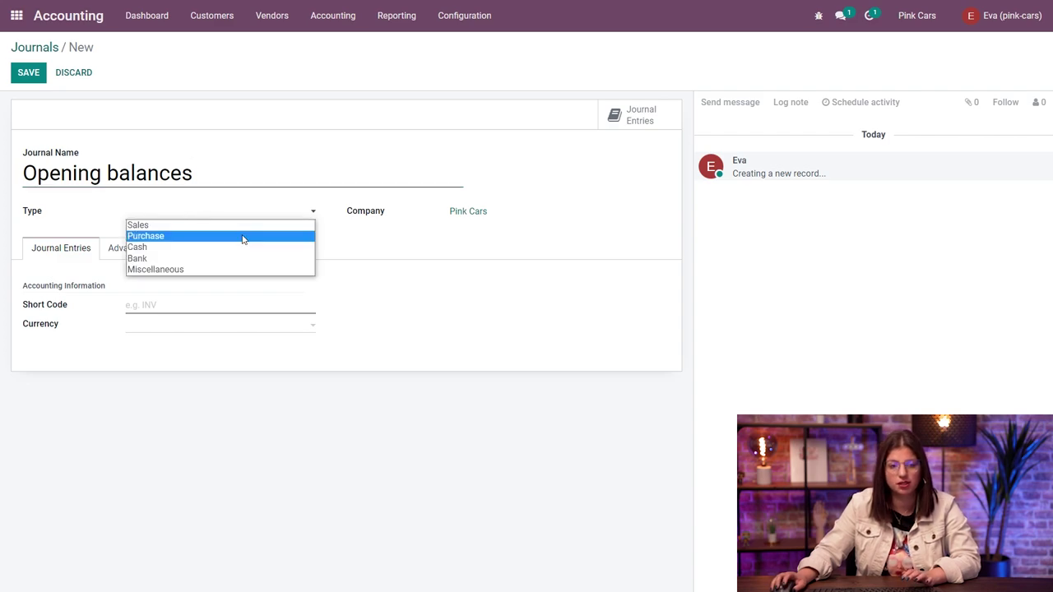
left_click(183, 270)
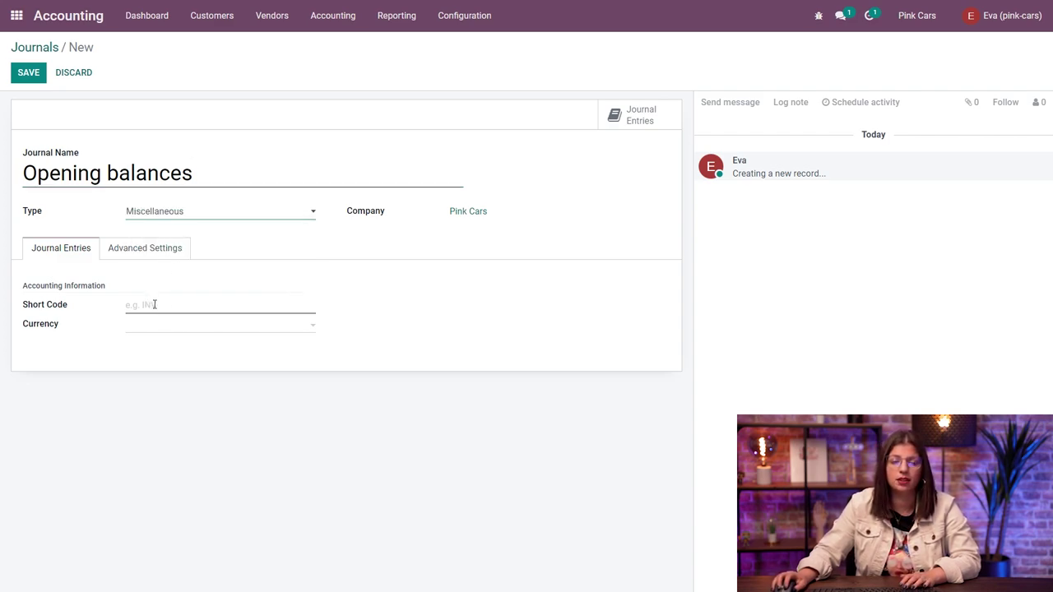
left_click(236, 305)
type("OPB")
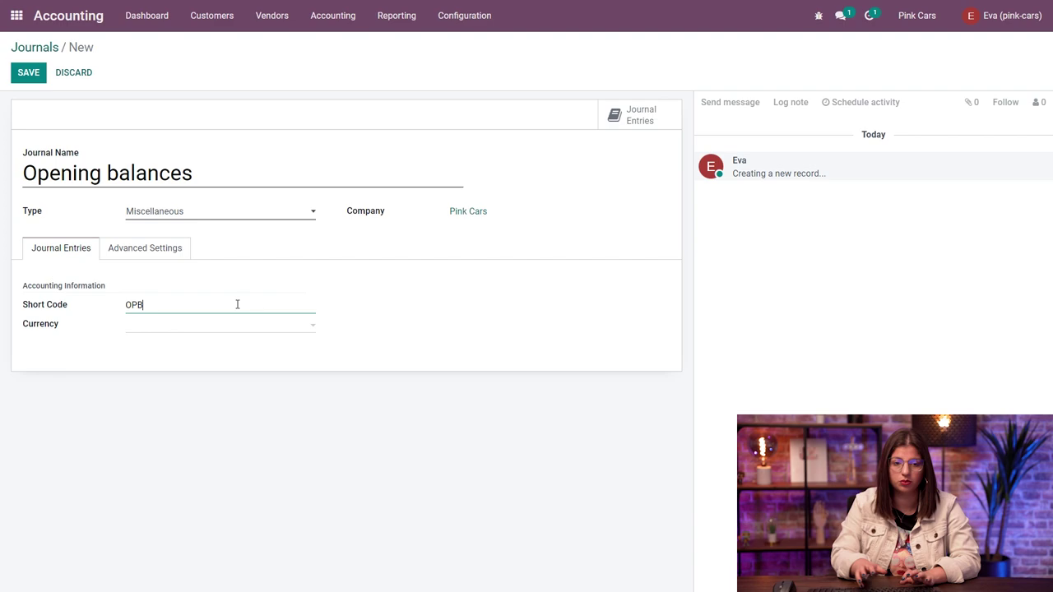
key("alt+s")
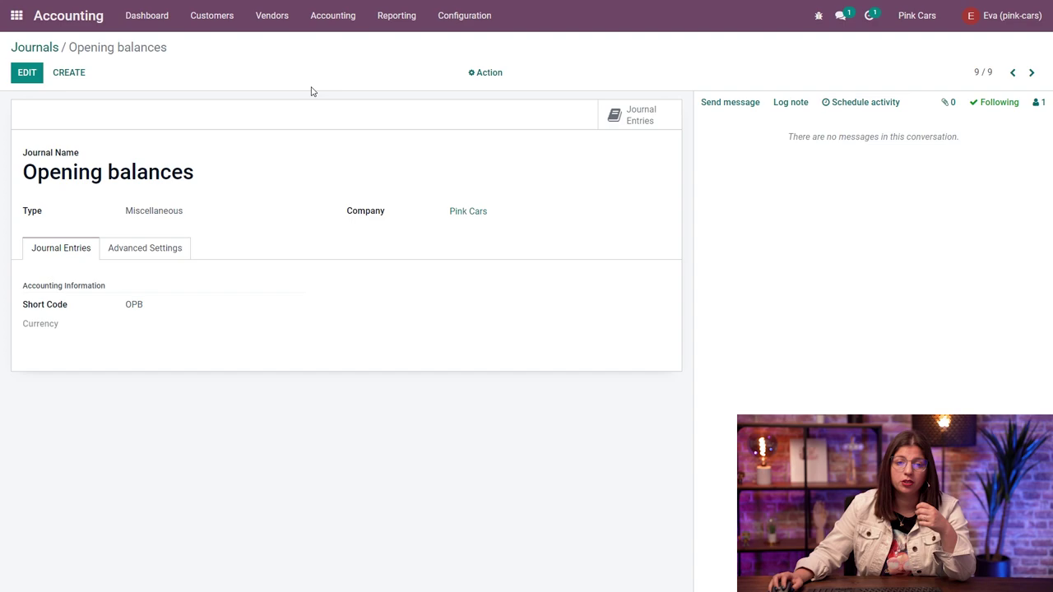
- Start a record import for journal entries and upload the file "opening balance Pink Cars" from the ELEARNING folder
left_click(334, 23)
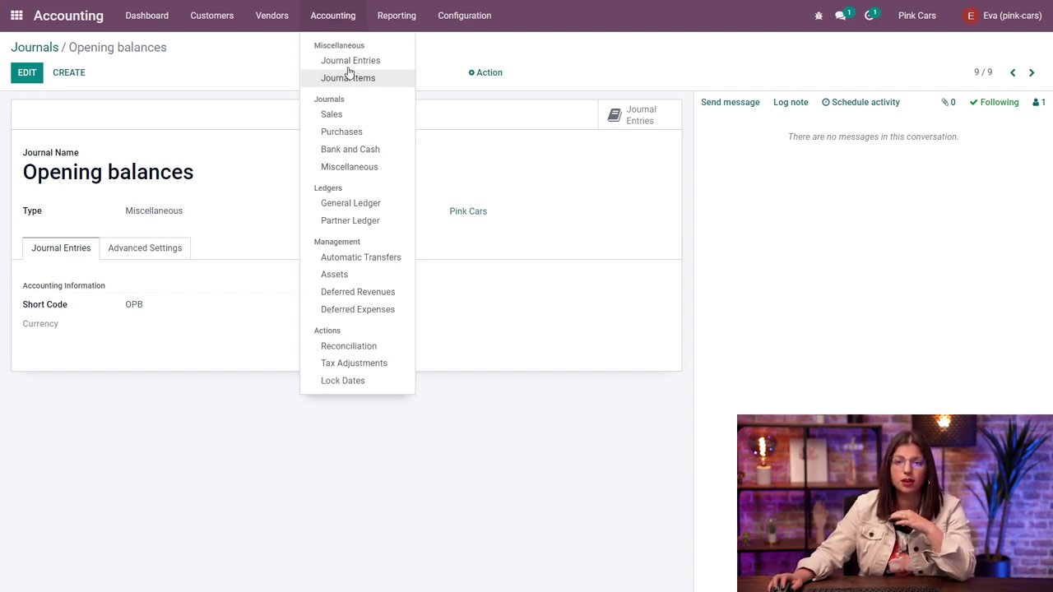
left_click(351, 61)
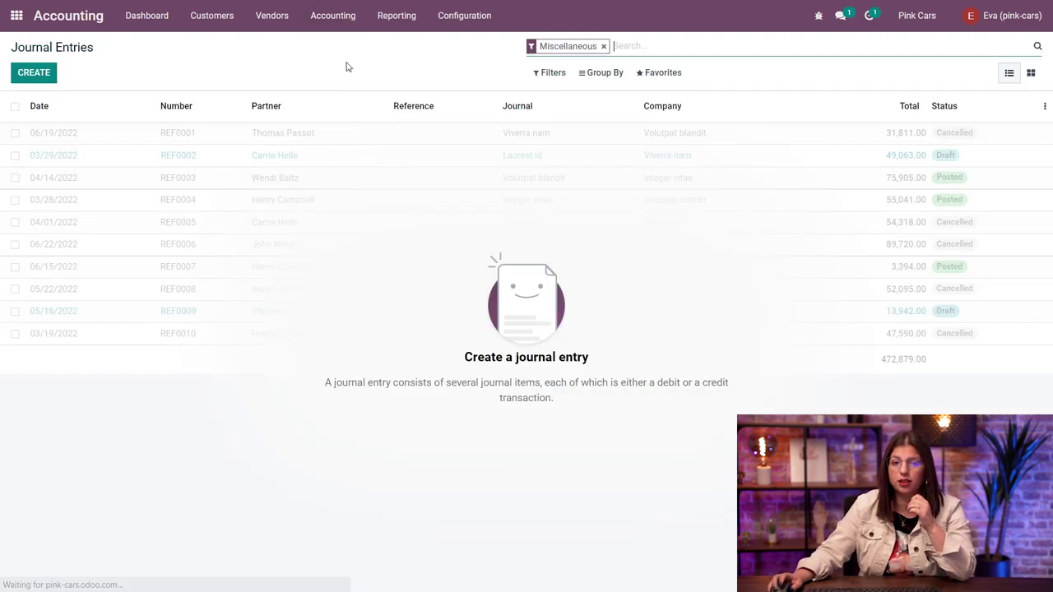
left_click(669, 76)
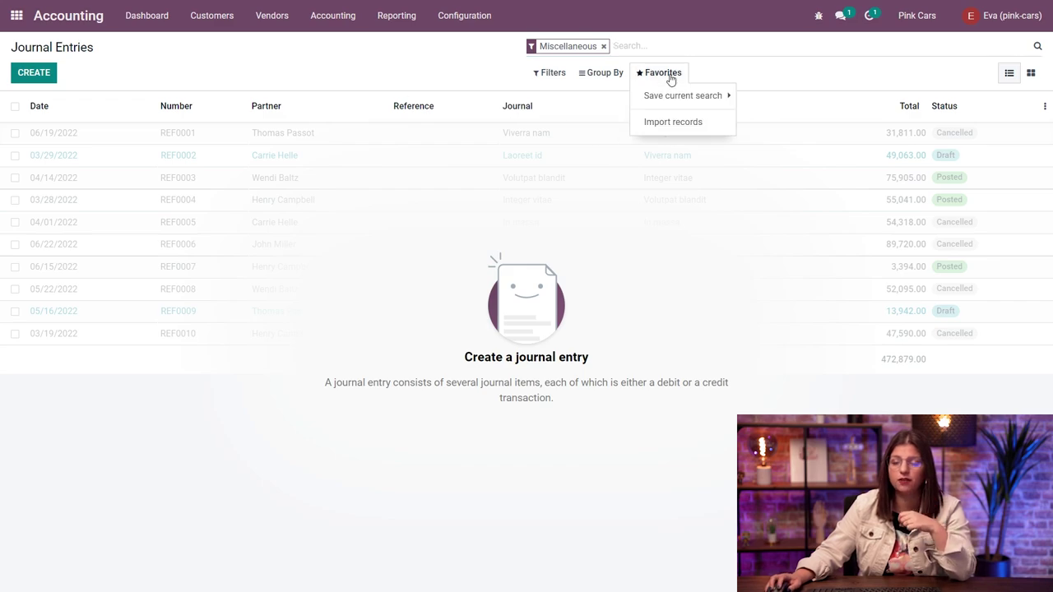
left_click(681, 130)
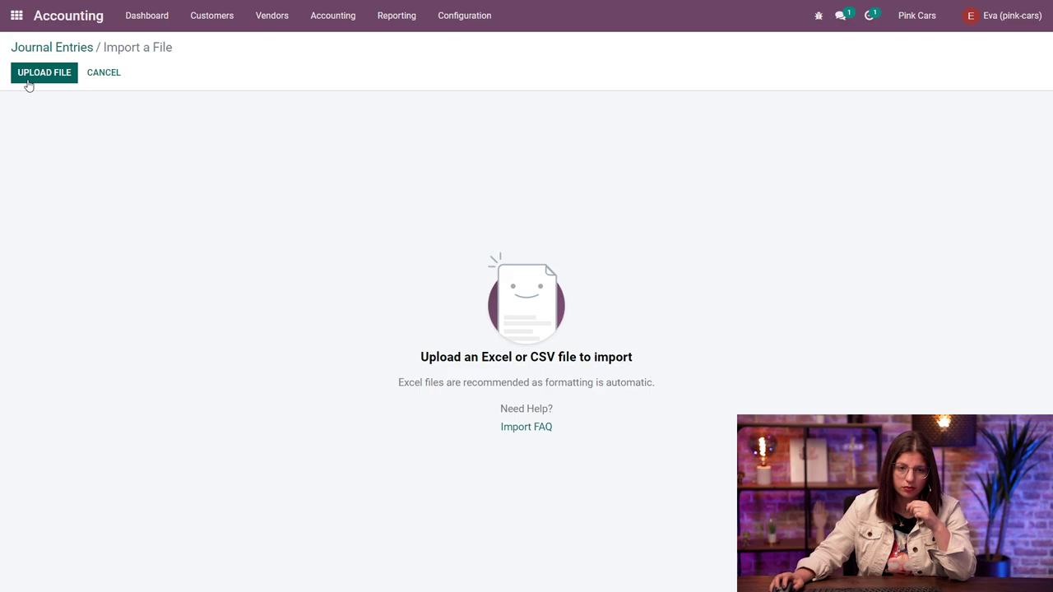
left_click(201, 106)
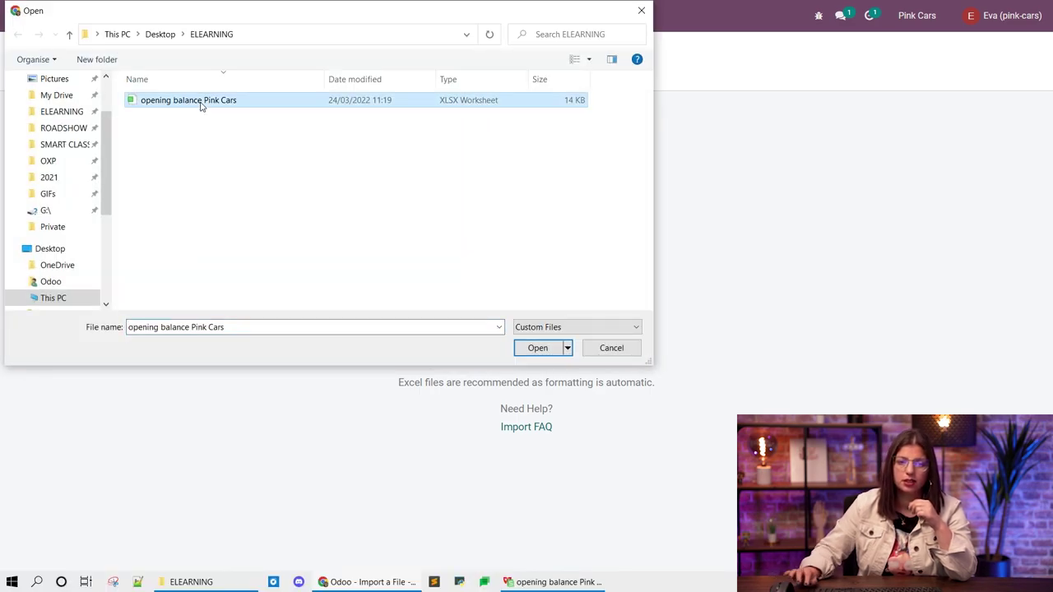
double_click(201, 103)
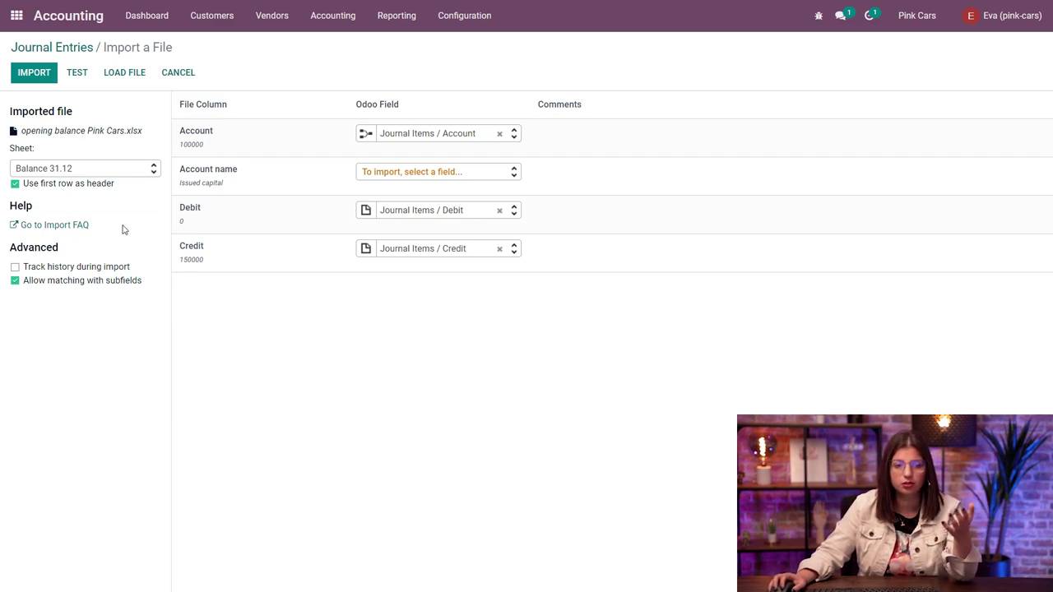
- Choose the Balance Odoo sheet of the uploaded file, test it, and import it
left_click(85, 171)
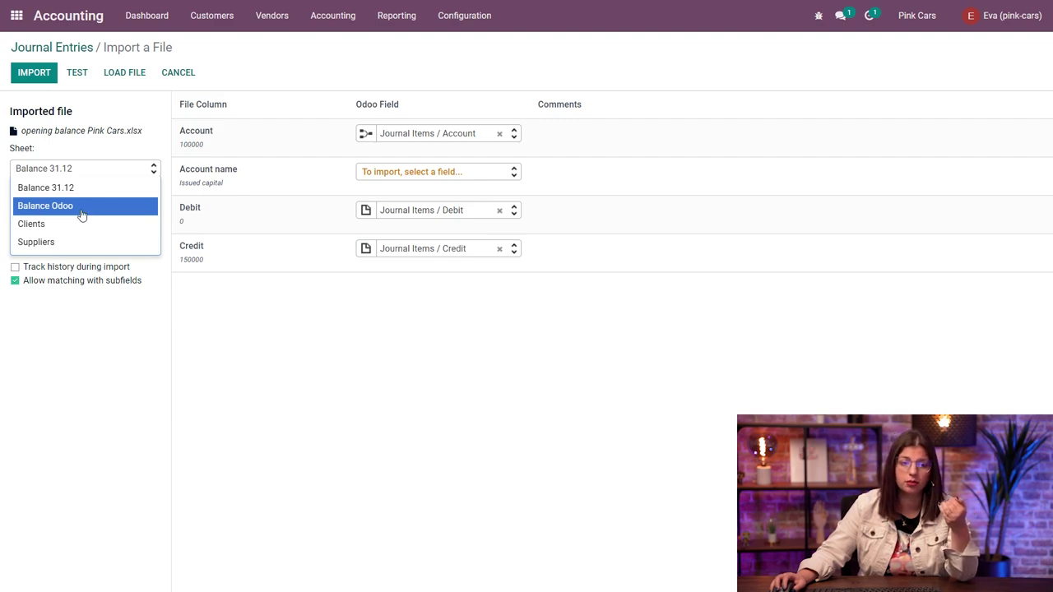
left_click(82, 212)
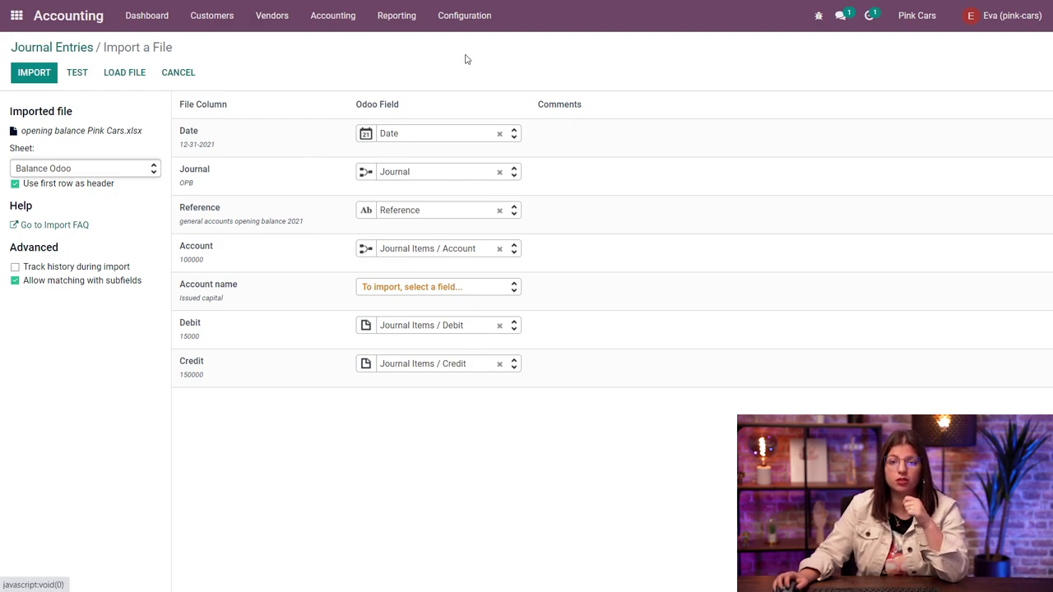
left_click(79, 75)
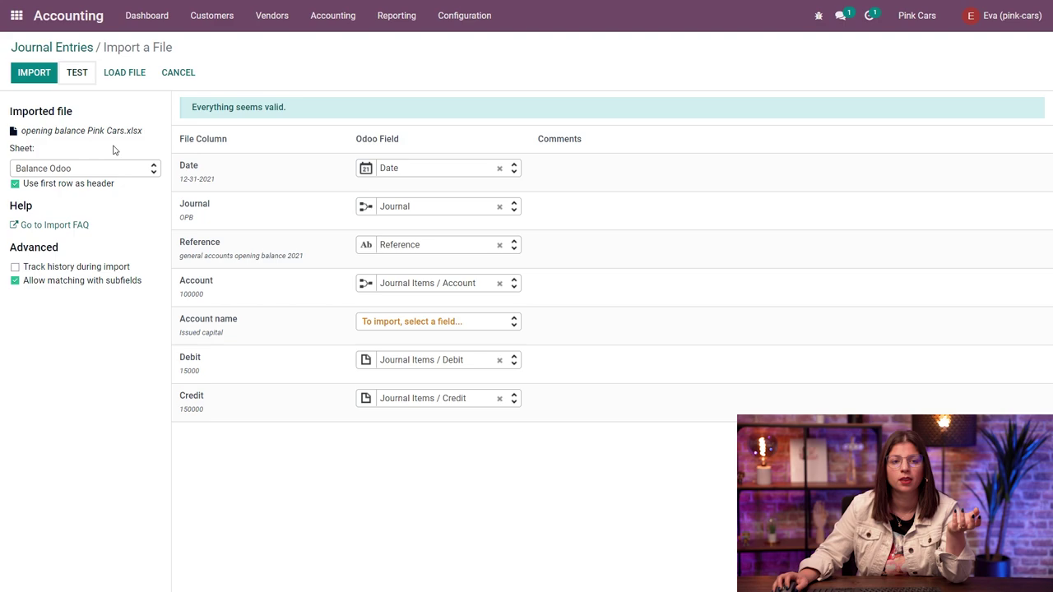
left_click(43, 75)
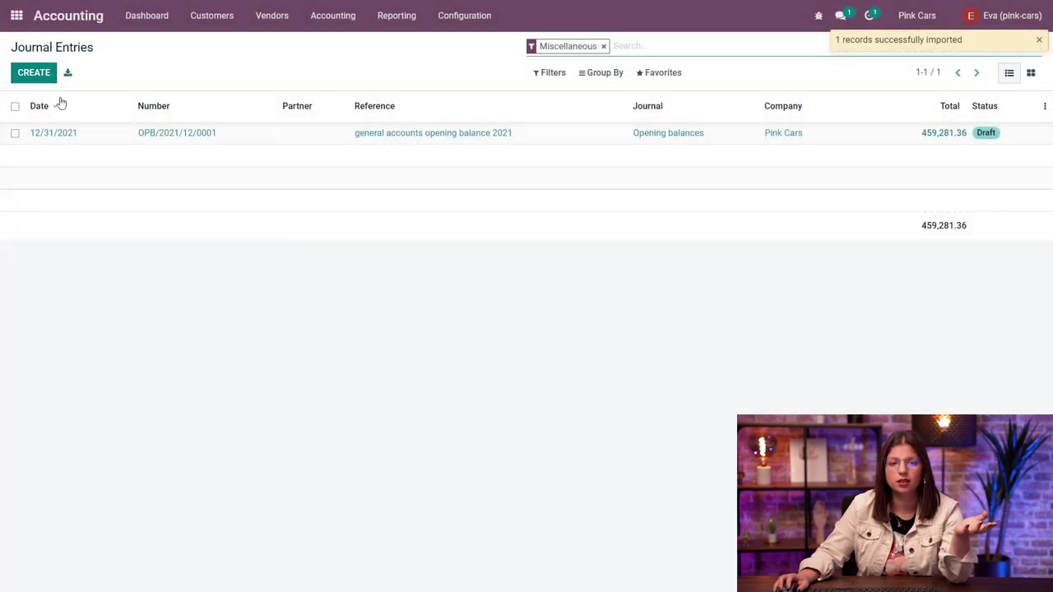
- Examine the journal items of the imported general accounts opening balance entry, including the suspense account line, and return to the journal entries
left_click(156, 135)
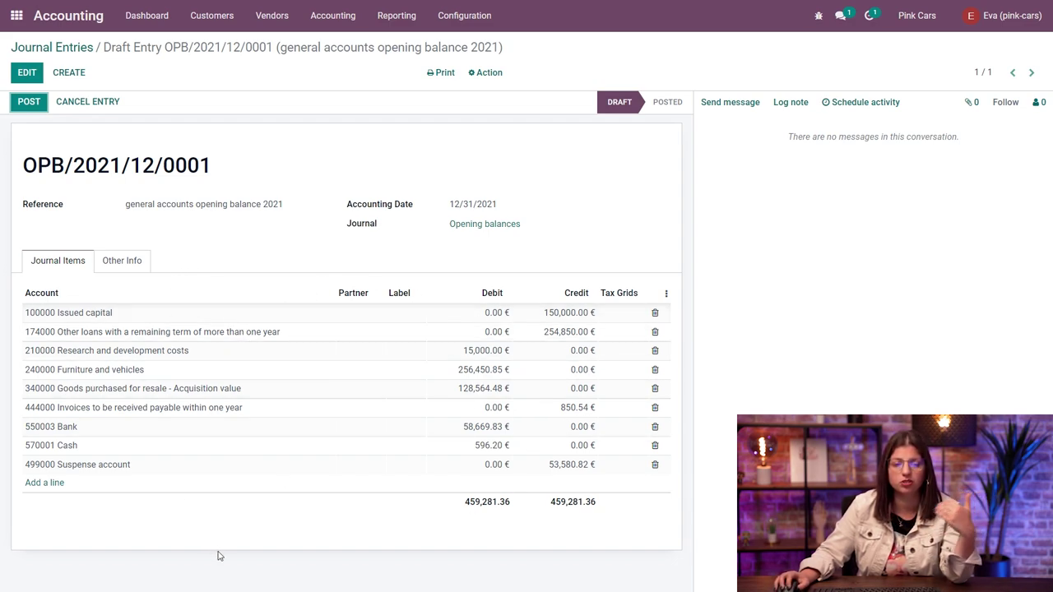
mouse_move(61, 428)
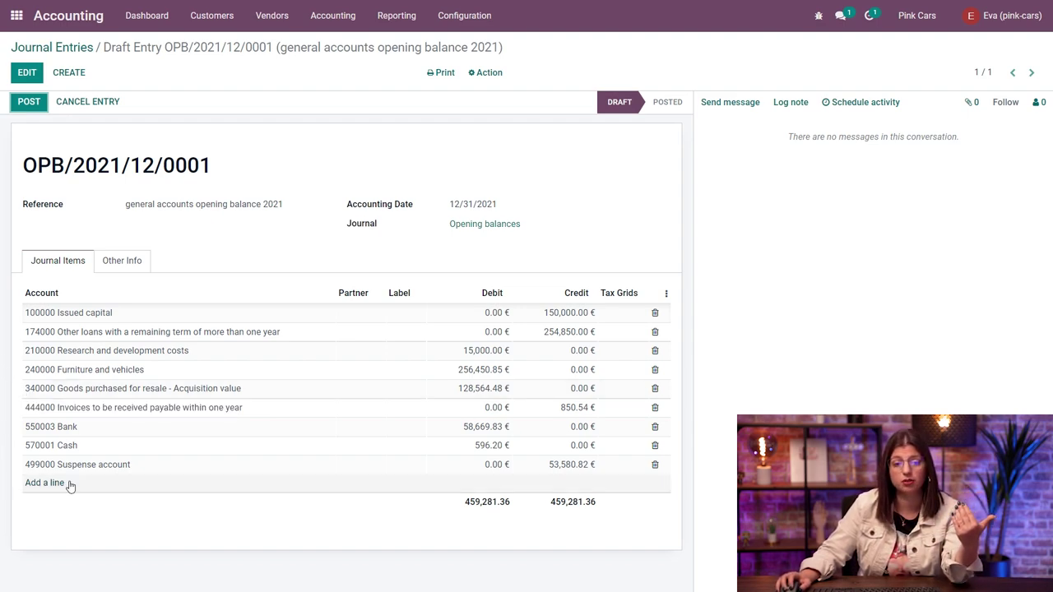
mouse_move(558, 466)
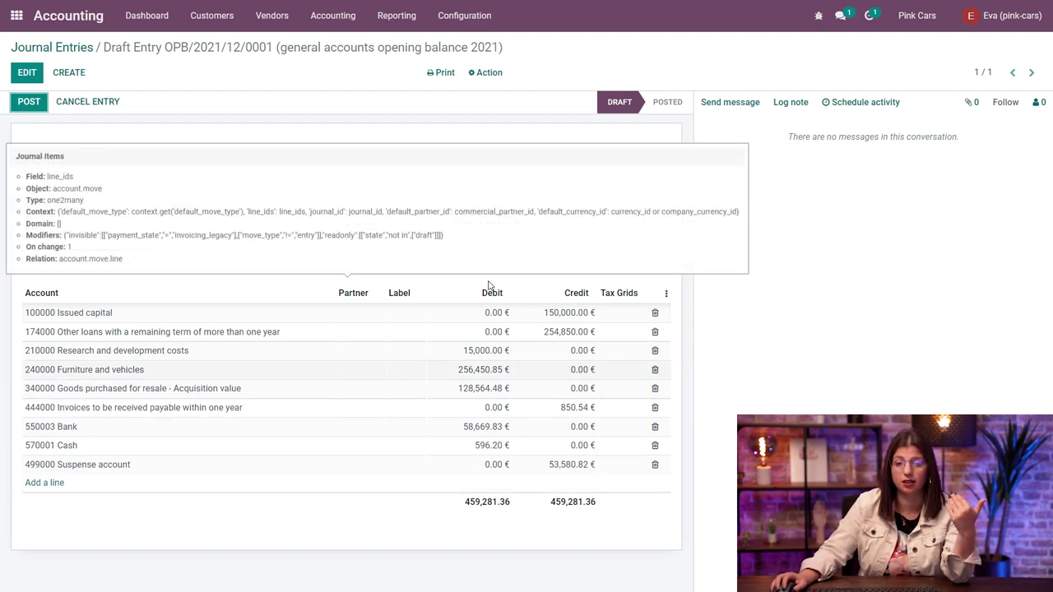
left_click(89, 47)
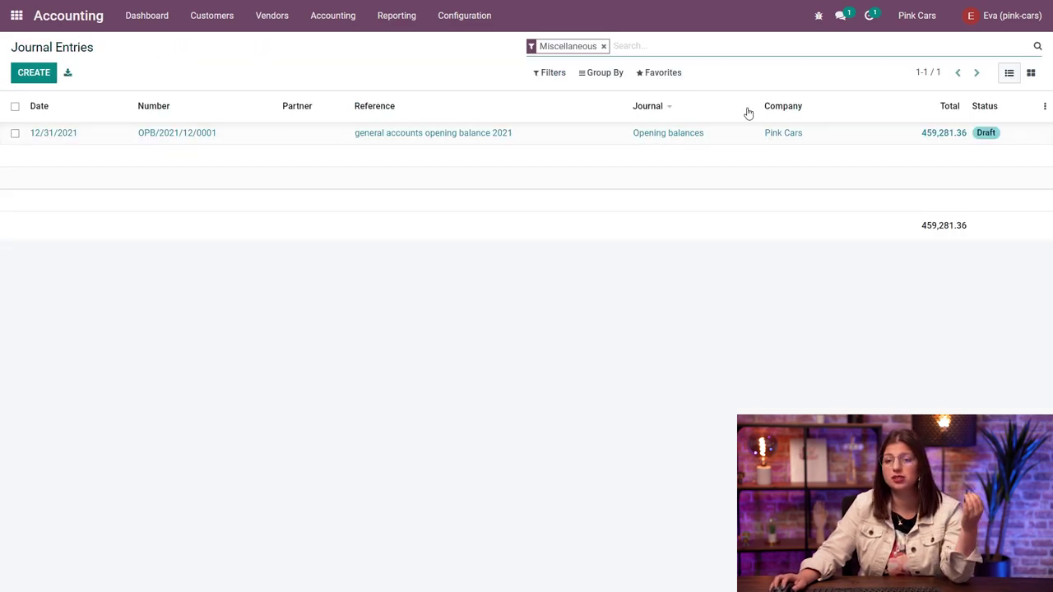
- Start another journal entries import with the "opening balance Pink Cars" file and choose its Clients sheet
left_click(677, 74)
left_click(674, 123)
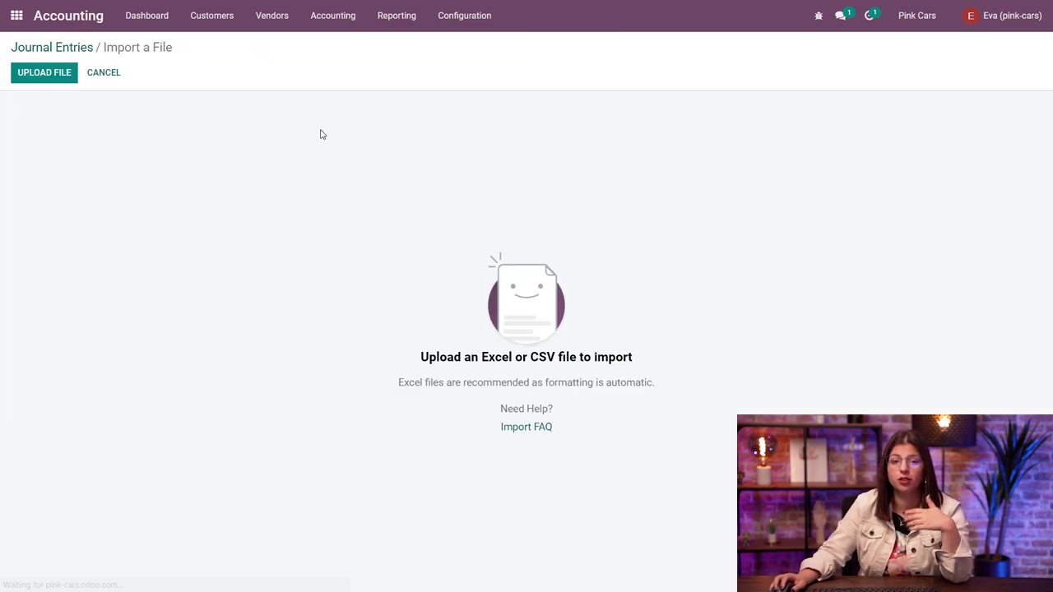
left_click(49, 86)
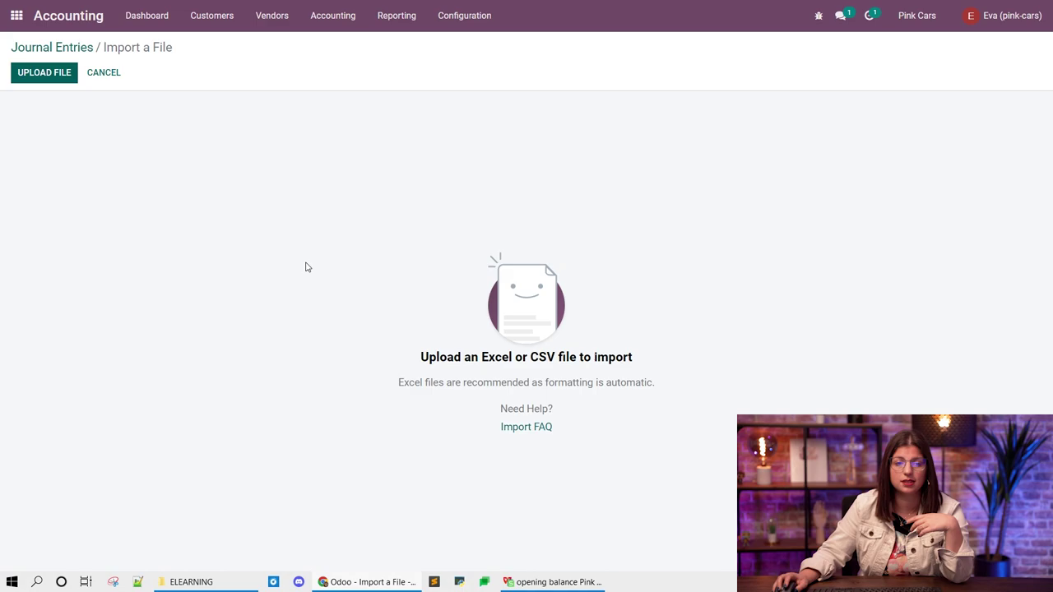
left_click(212, 102)
double_click(211, 108)
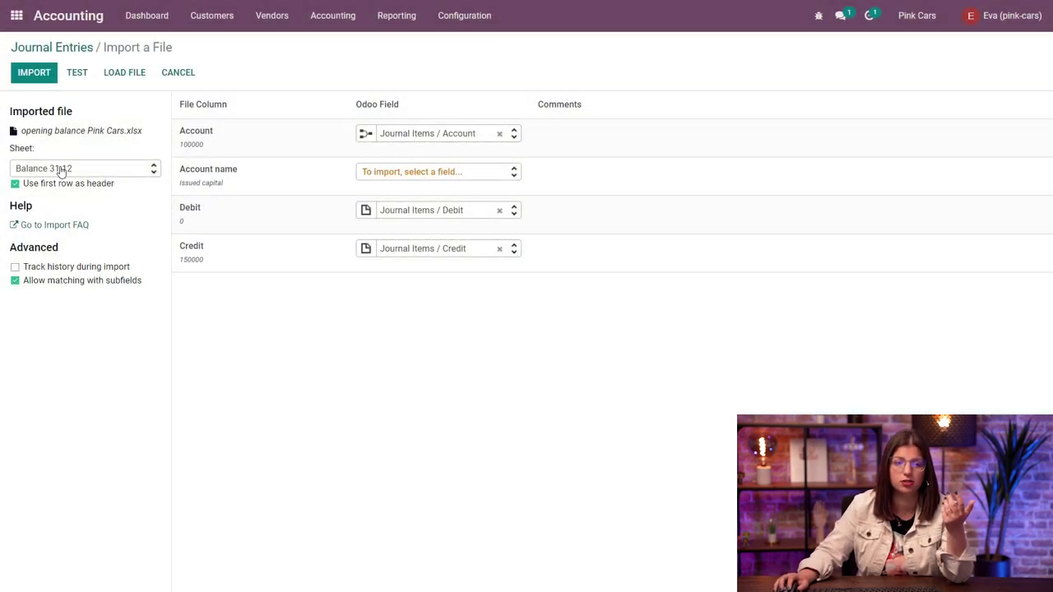
left_click(60, 170)
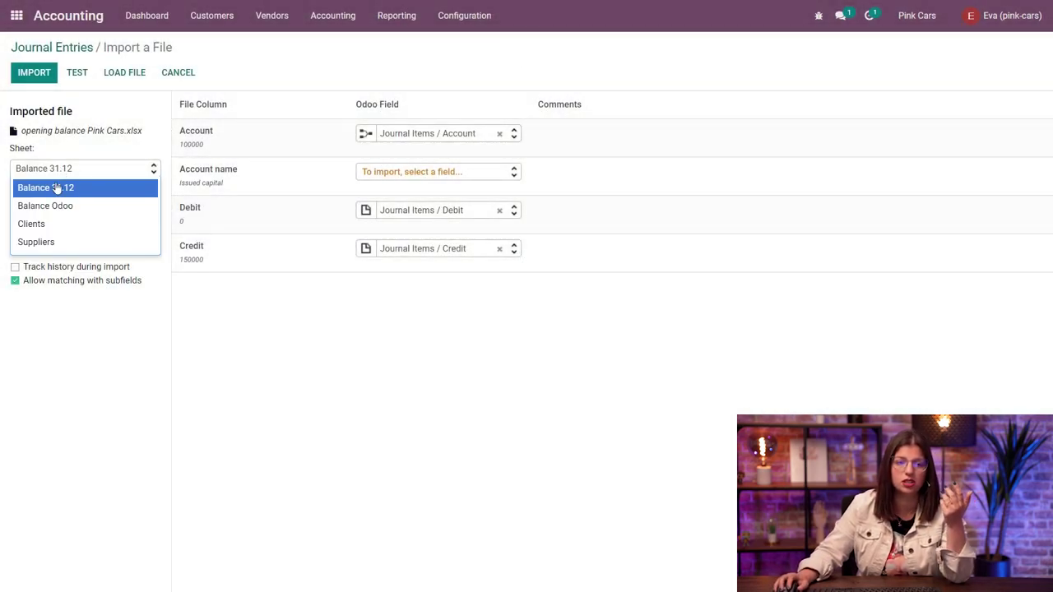
left_click(42, 225)
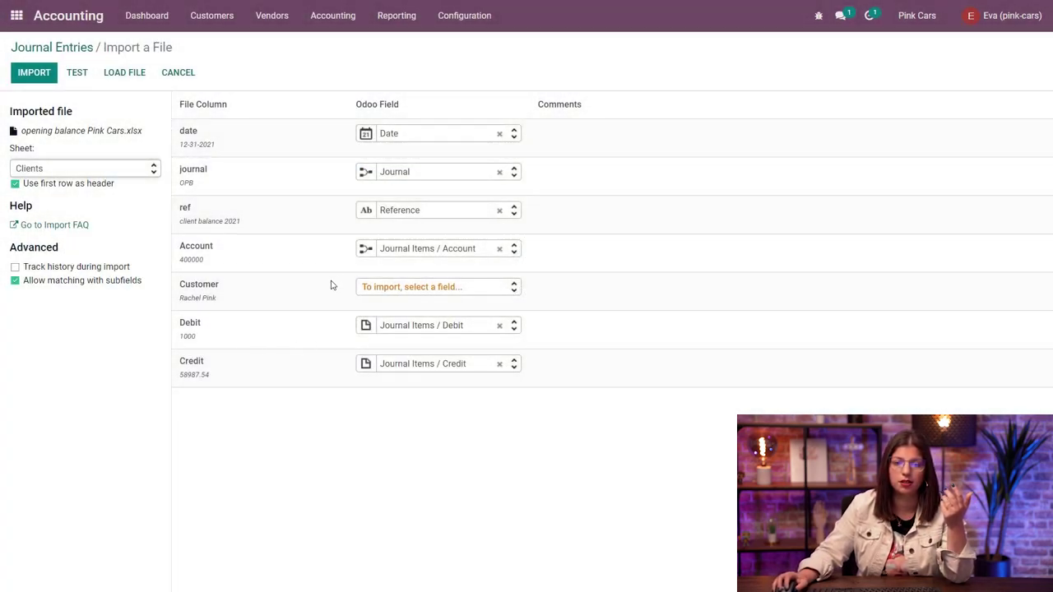
- Map the Customer column of the Clients sheet to the field Journal Items / Partner
left_click(436, 289)
type("jour")
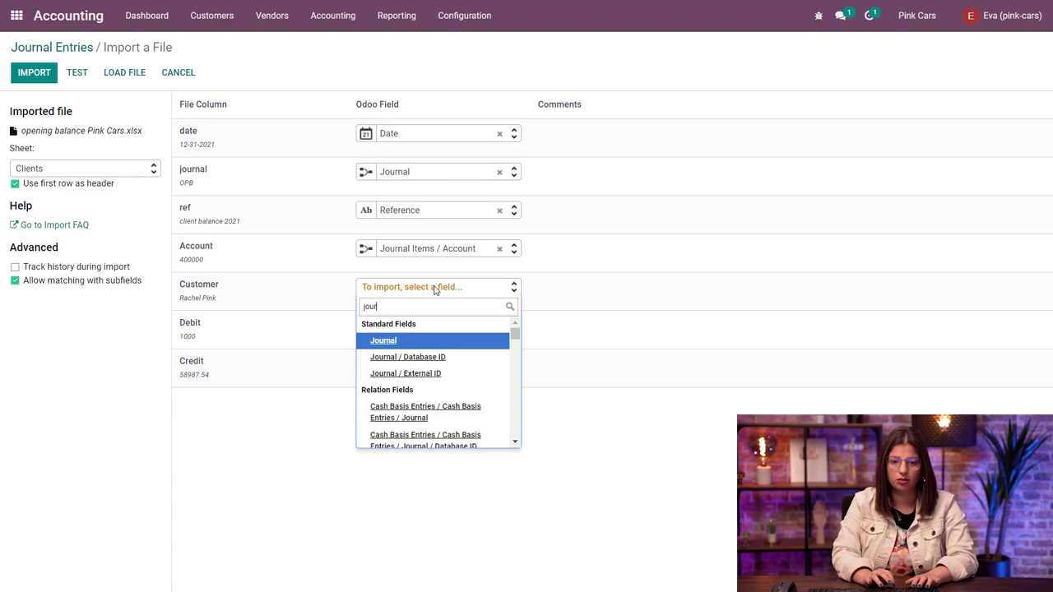
type("nal items ")
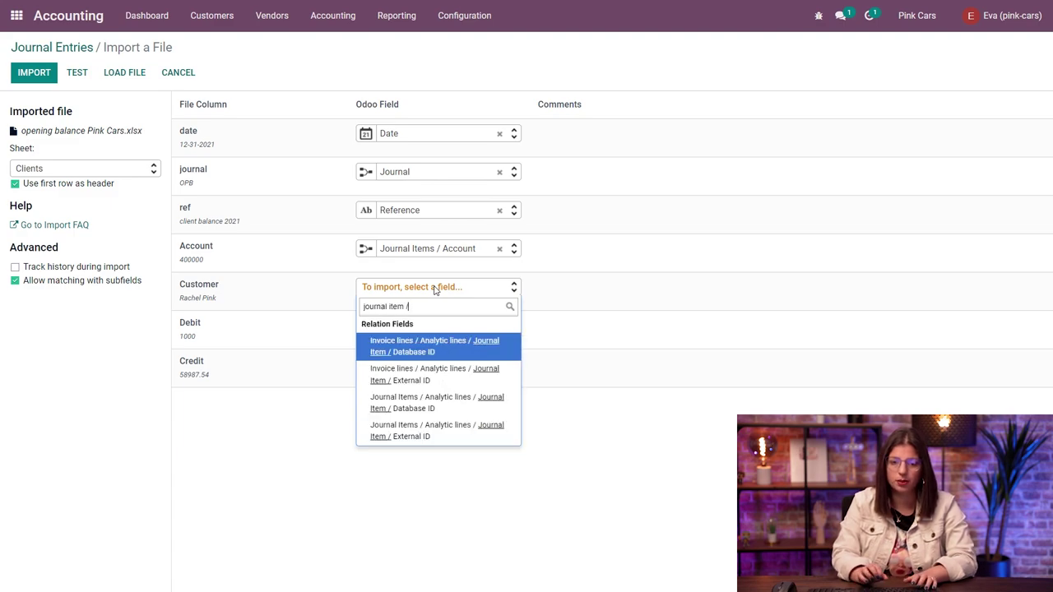
type("/")
key("BackSpace")
key("BackSpace")
type("s / pa")
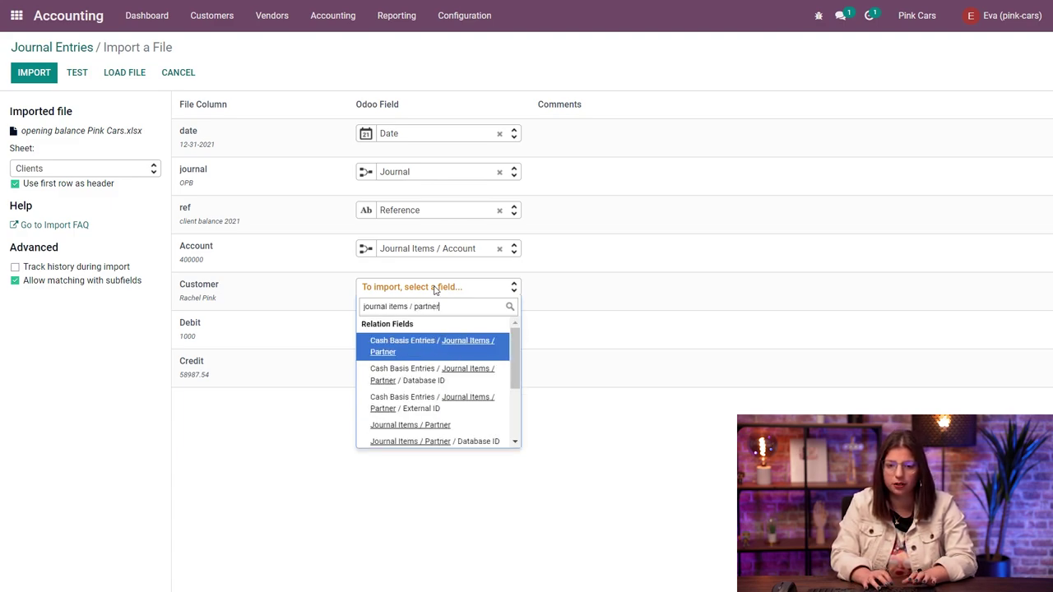
type("rtner")
left_click(442, 426)
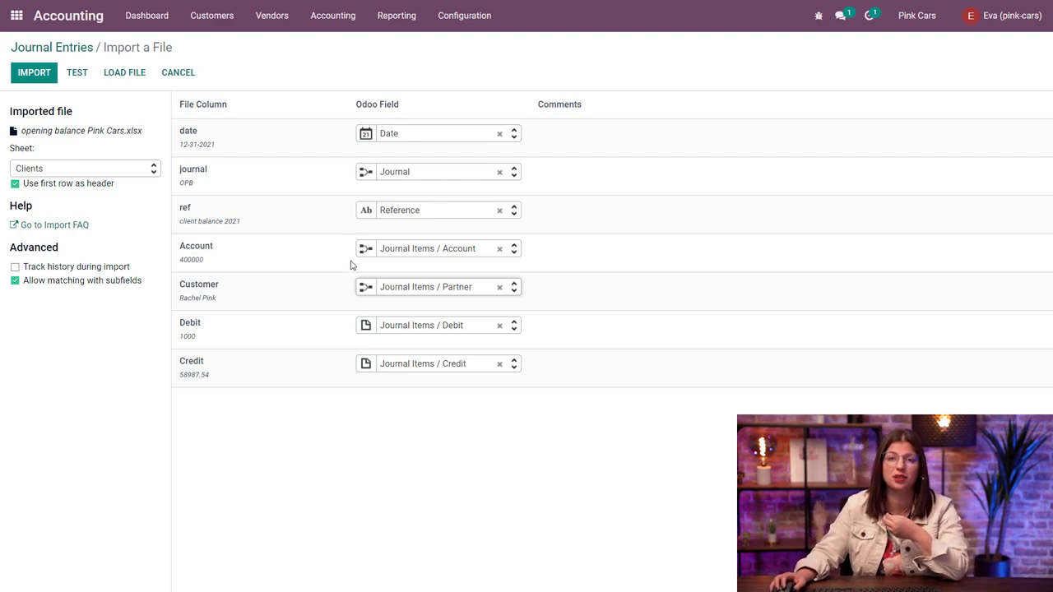
- Test the Clients import and set the handling of unmatched Customer values to "Create new values"
left_click(83, 78)
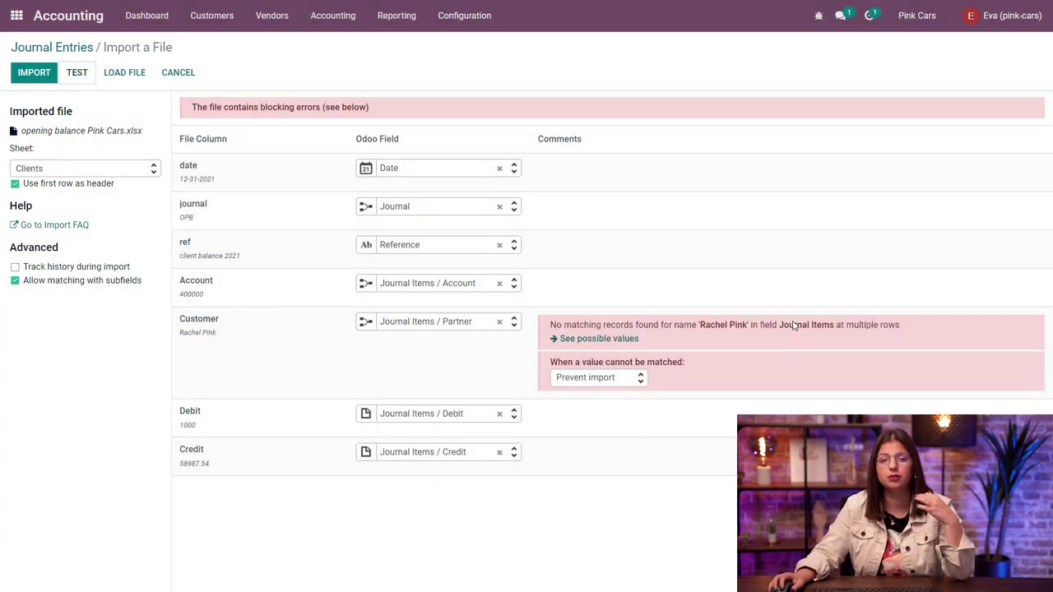
left_click(605, 380)
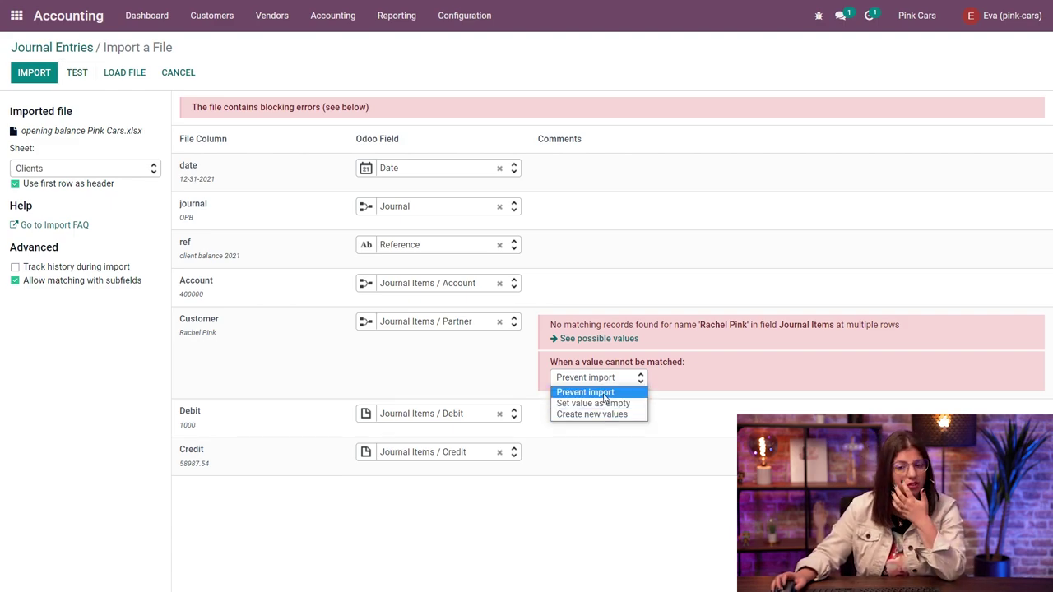
left_click(601, 415)
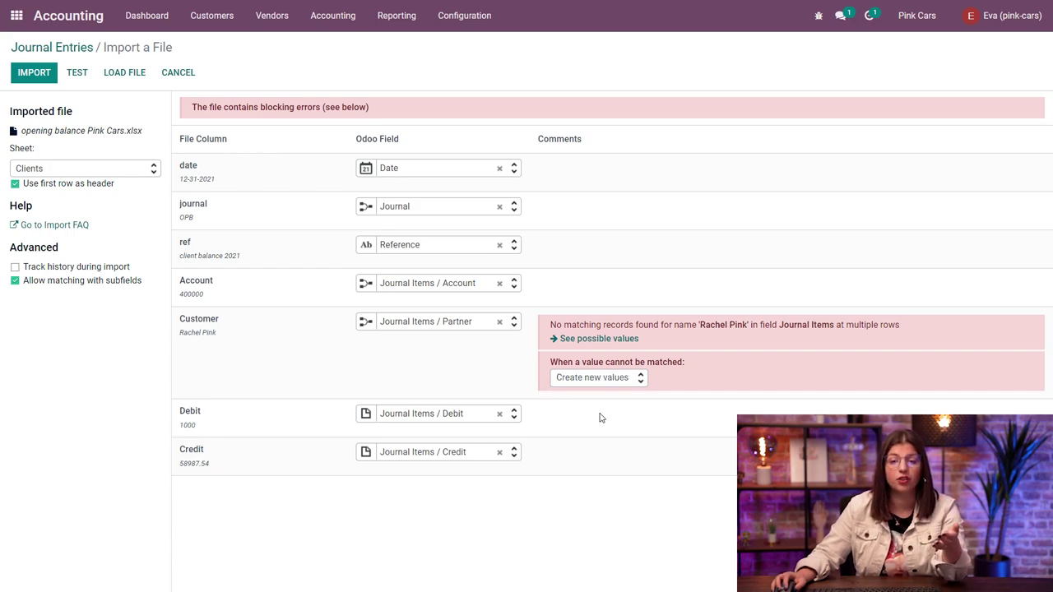
- Retest and import the Clients sheet, and review the journal items of the imported "client balance 2021" entry
left_click(76, 72)
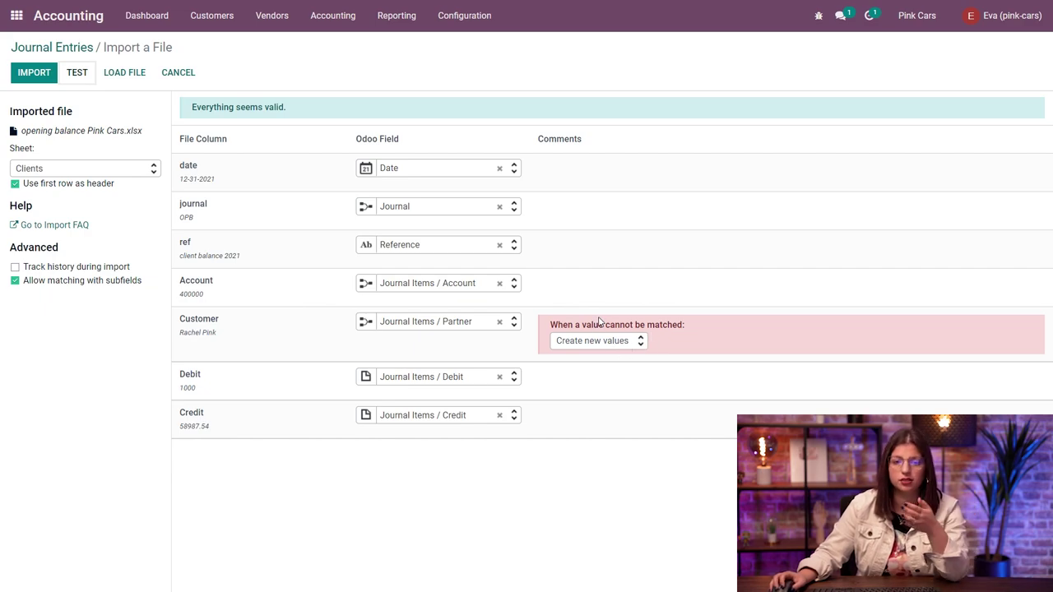
left_click(35, 74)
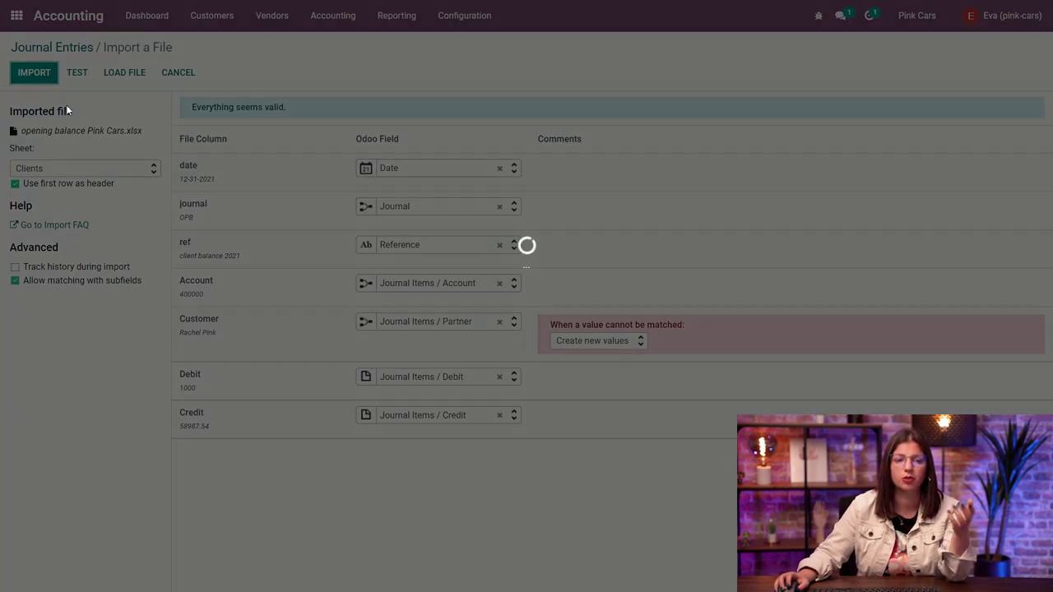
left_click(371, 158)
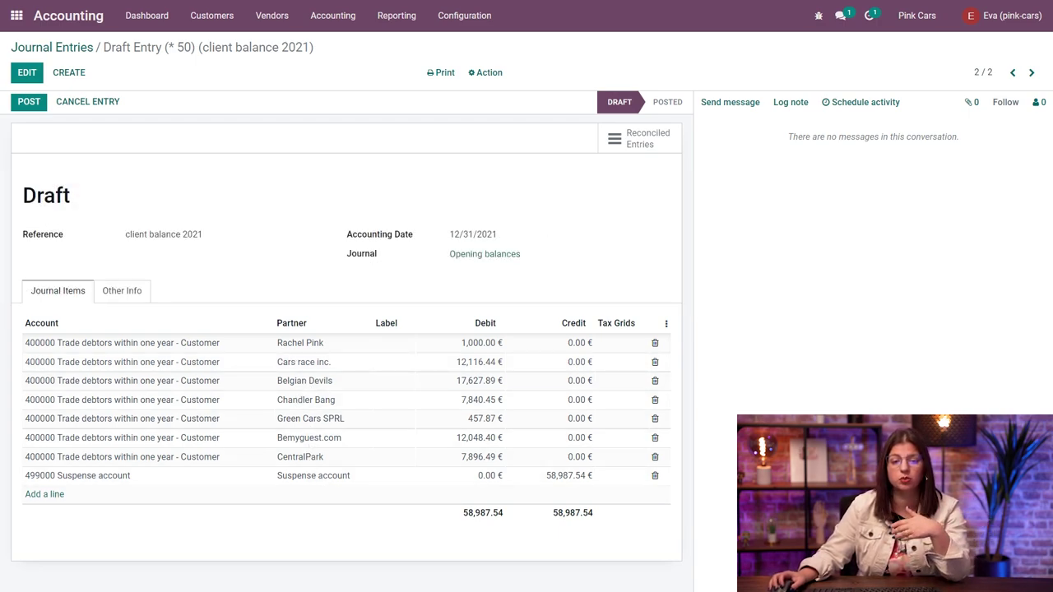
left_click(40, 47)
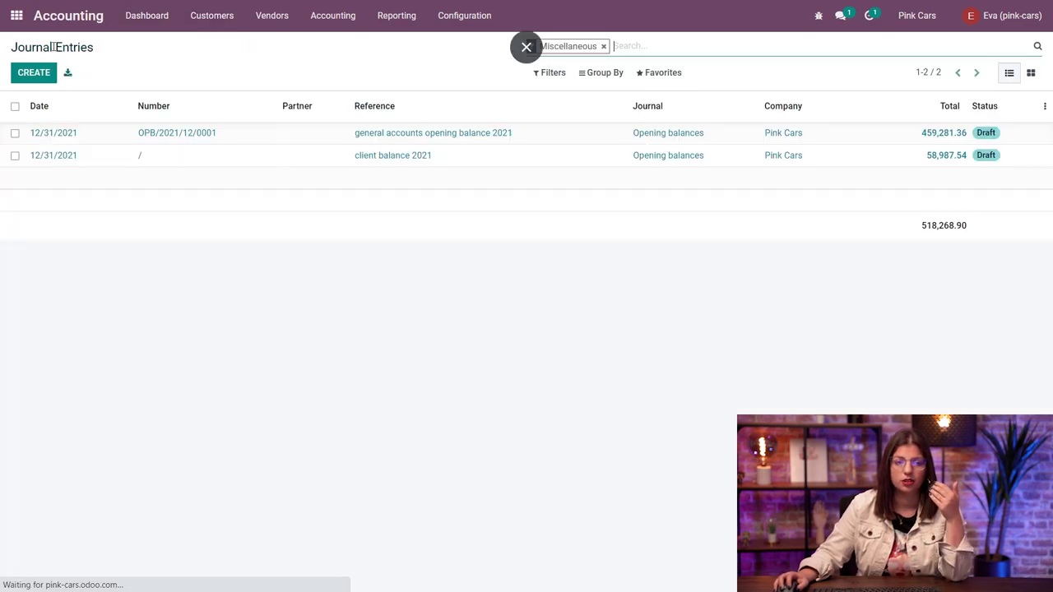
- Start another journal entries import with the "opening balance Pink Cars" file and choose its Suppliers sheet
left_click(663, 74)
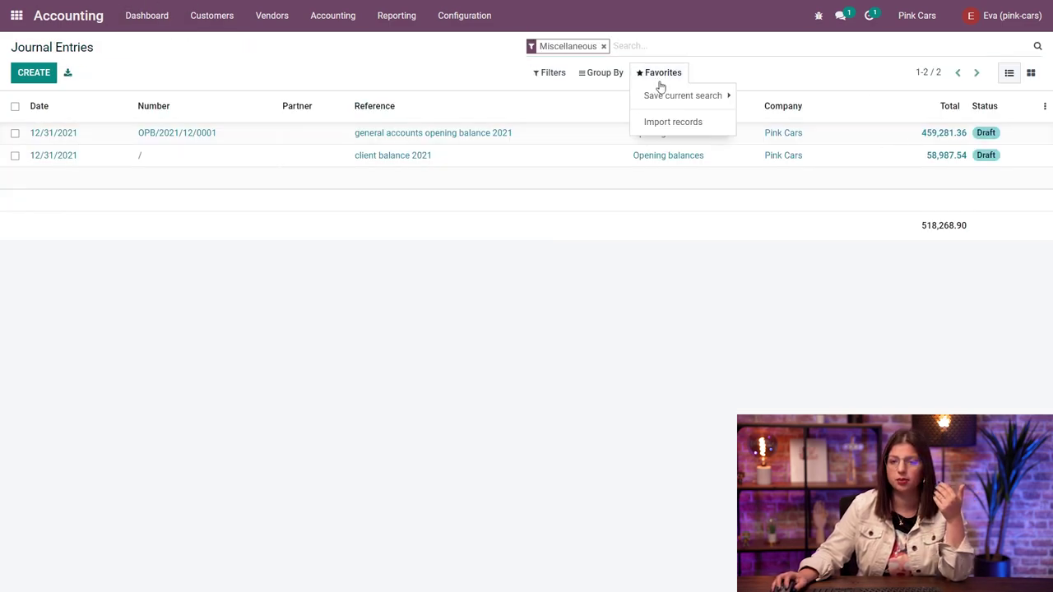
left_click(665, 130)
left_click(45, 72)
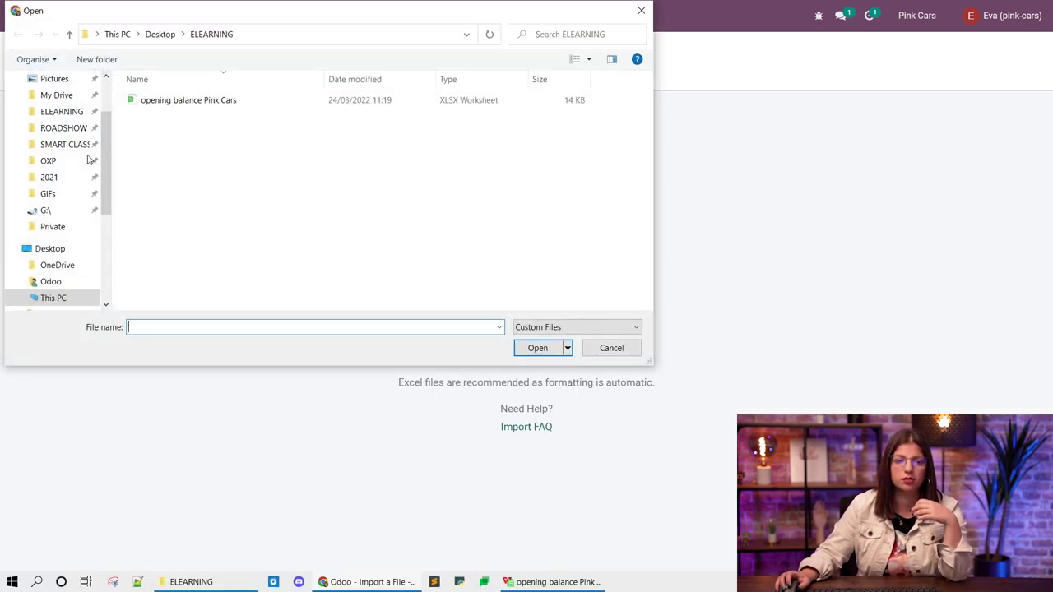
double_click(220, 101)
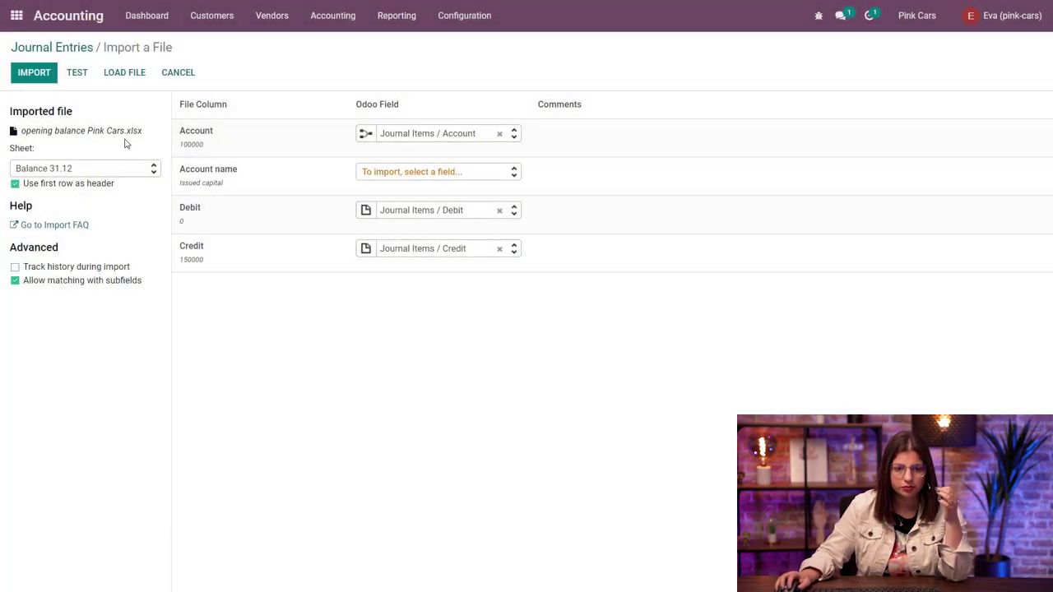
left_click(105, 169)
left_click(87, 245)
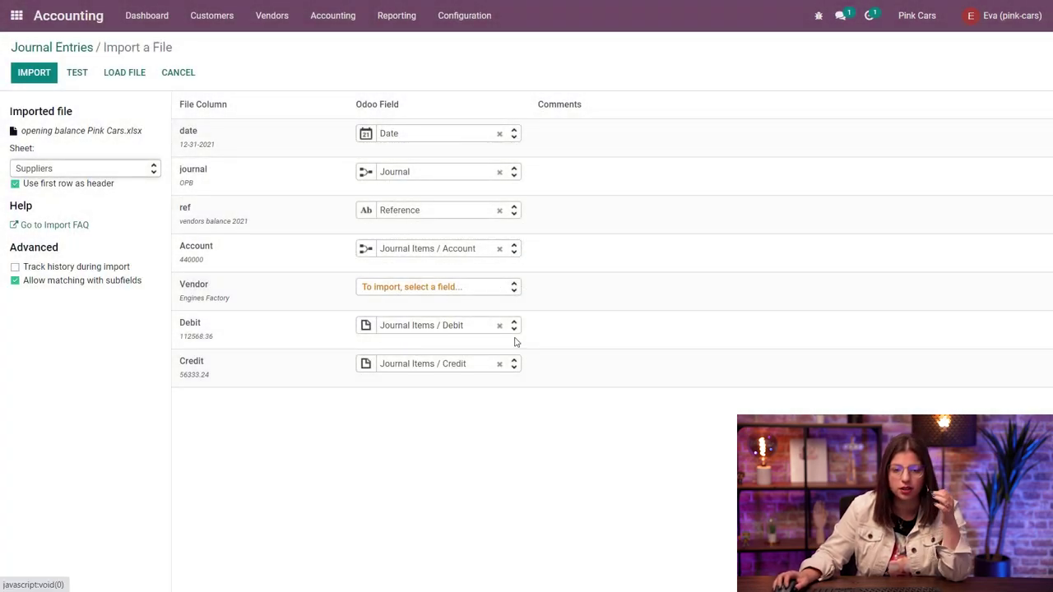
- Map the Vendor column of the Suppliers sheet to the field Journal Items / Partner
left_click(432, 286)
type("journal")
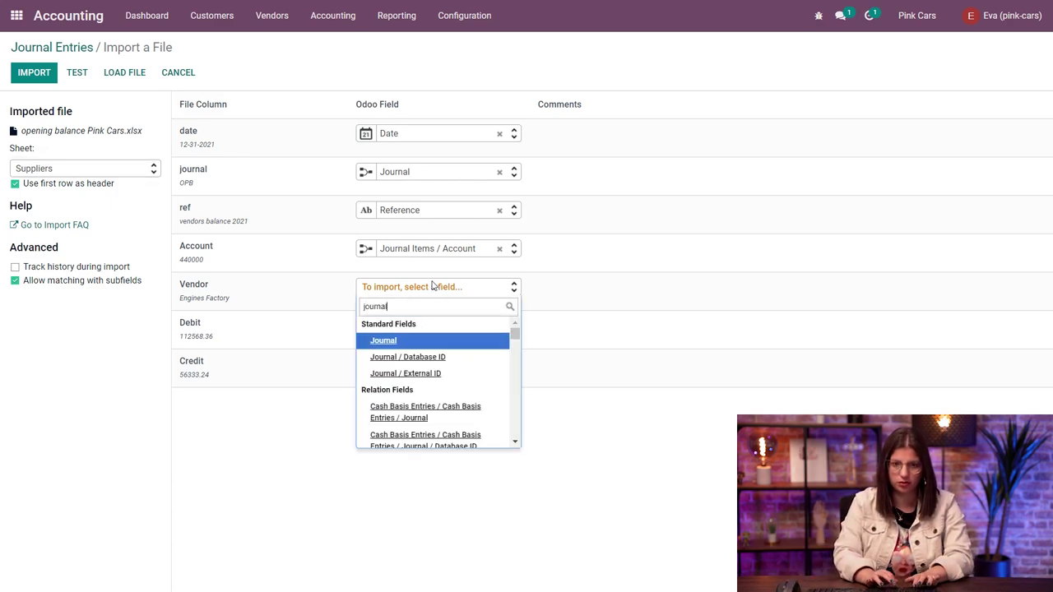
type(" items / vend")
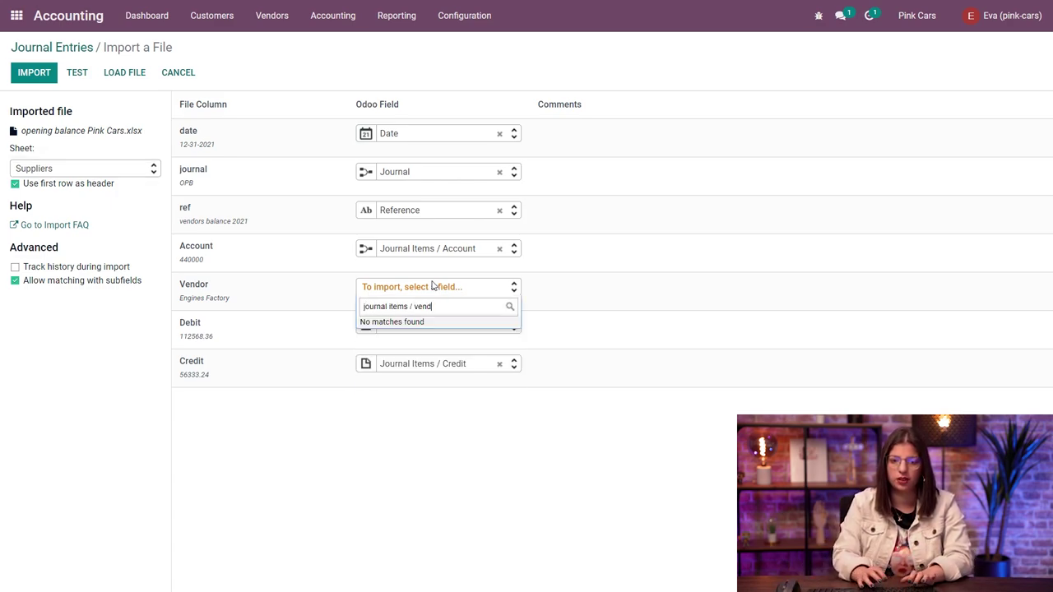
type("e")
key("BackSpace")
key("BackSpace")
type("part")
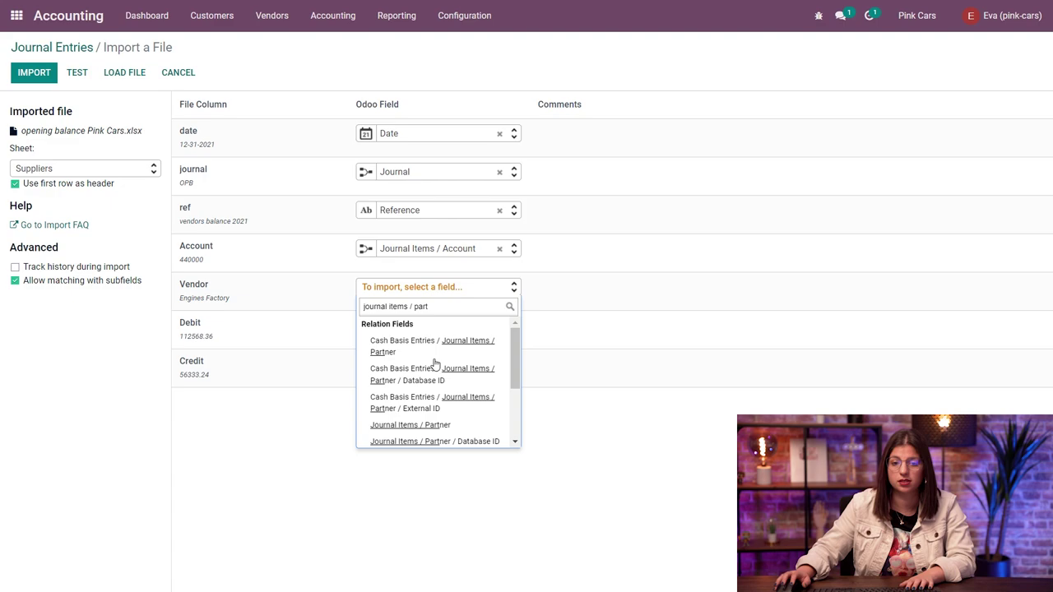
left_click(452, 426)
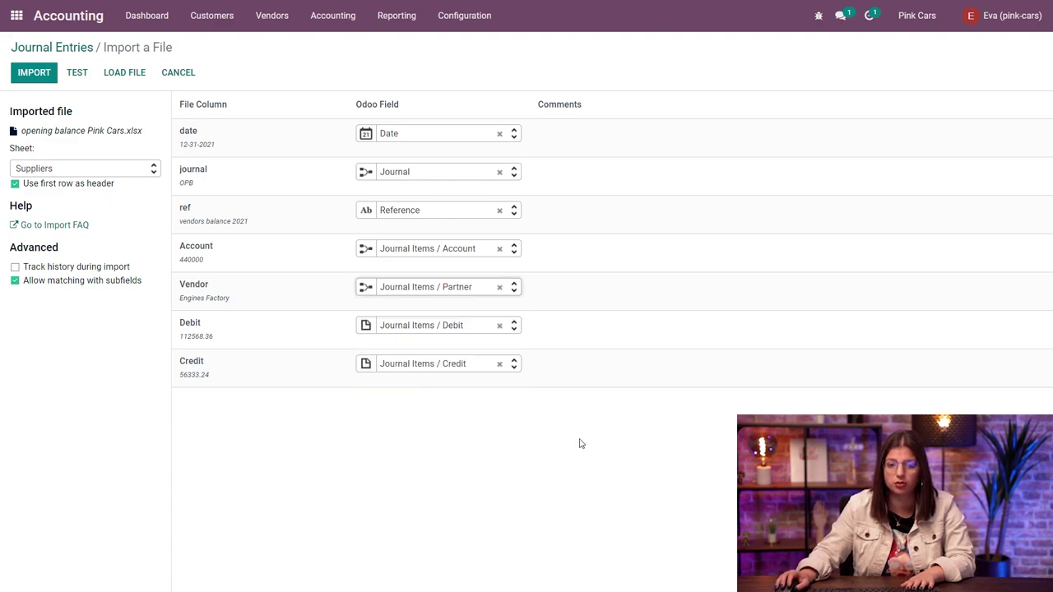
- Test the Suppliers import and set the handling of unmatched Vendor values to "Create new values"
left_click(74, 74)
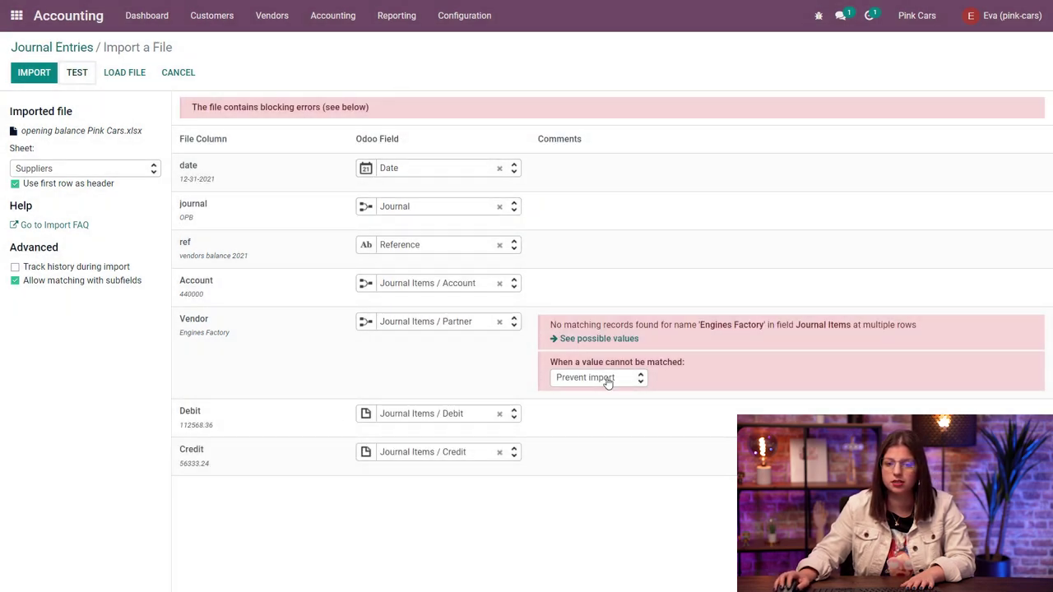
left_click(606, 378)
left_click(611, 420)
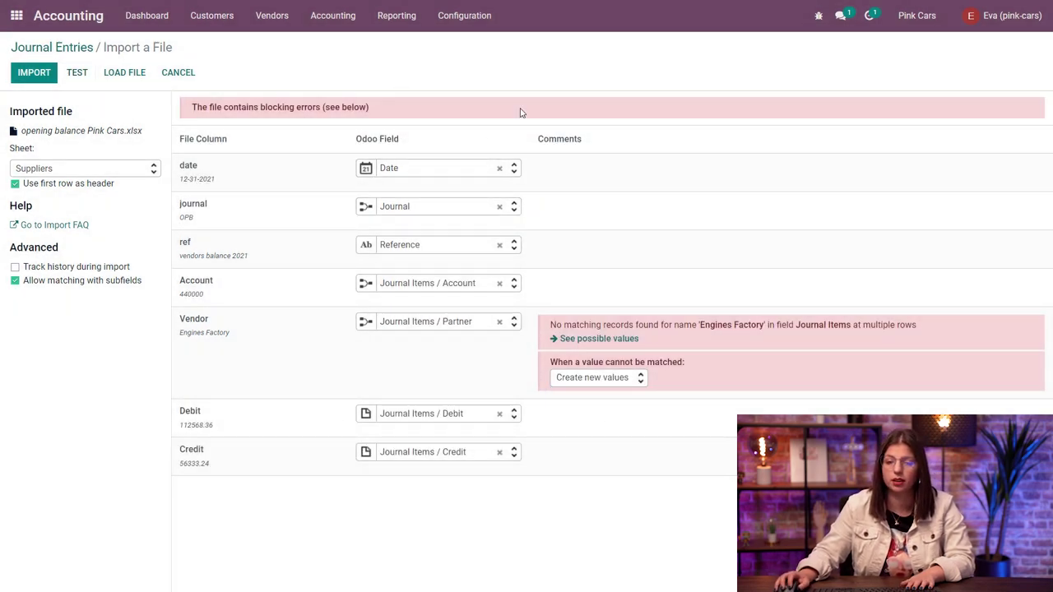
- Retest and import the Suppliers sheet, and open the imported "vendors balance 2021" entry for review
left_click(76, 73)
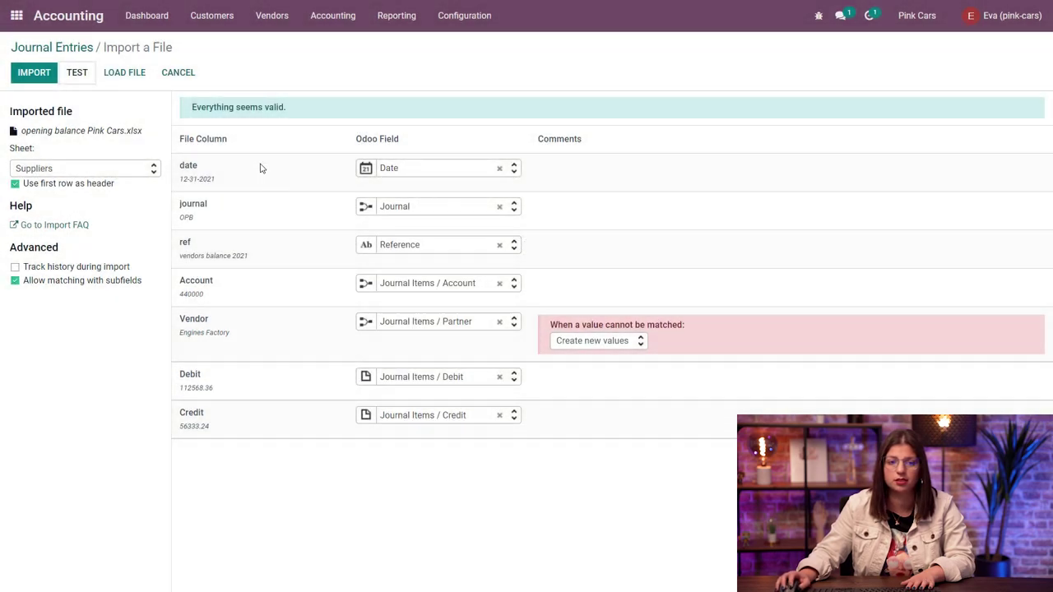
left_click(28, 79)
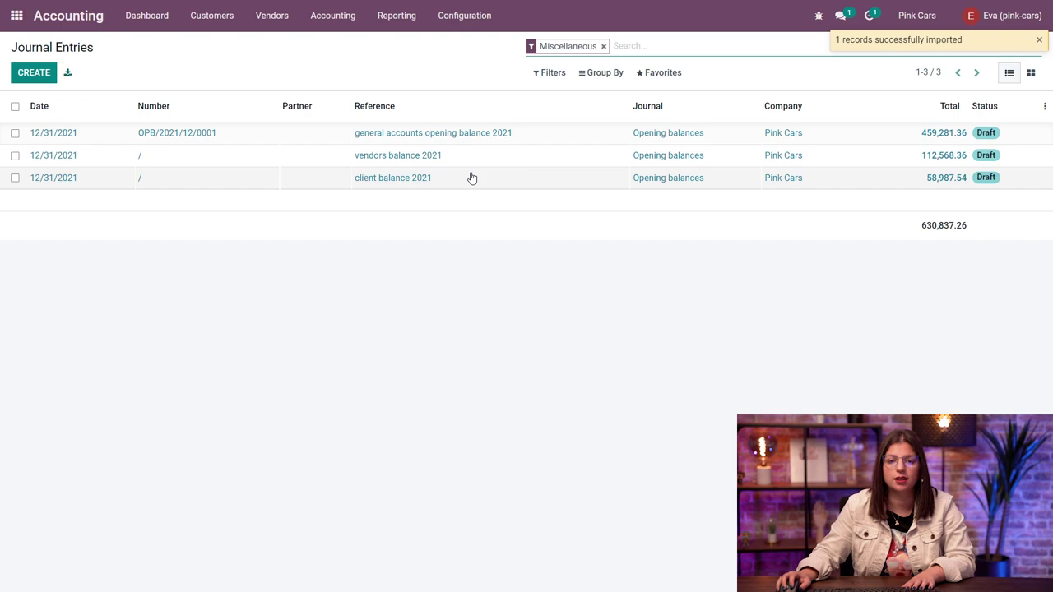
left_click(495, 163)
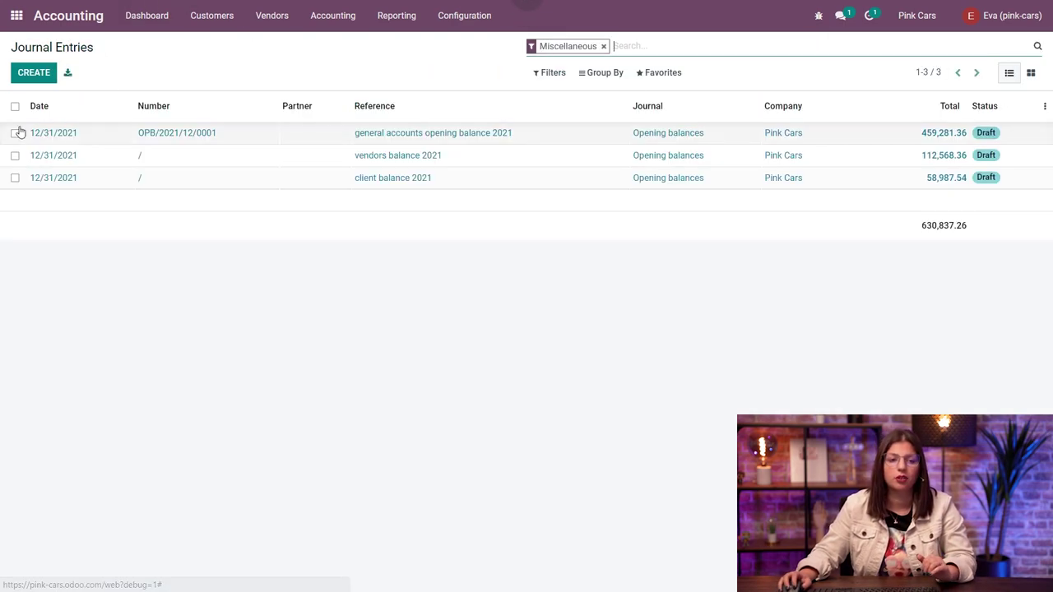
- Post all draft opening balance entries in the Journal Entries list together, leaving Force disabled
left_click(14, 107)
left_click(489, 73)
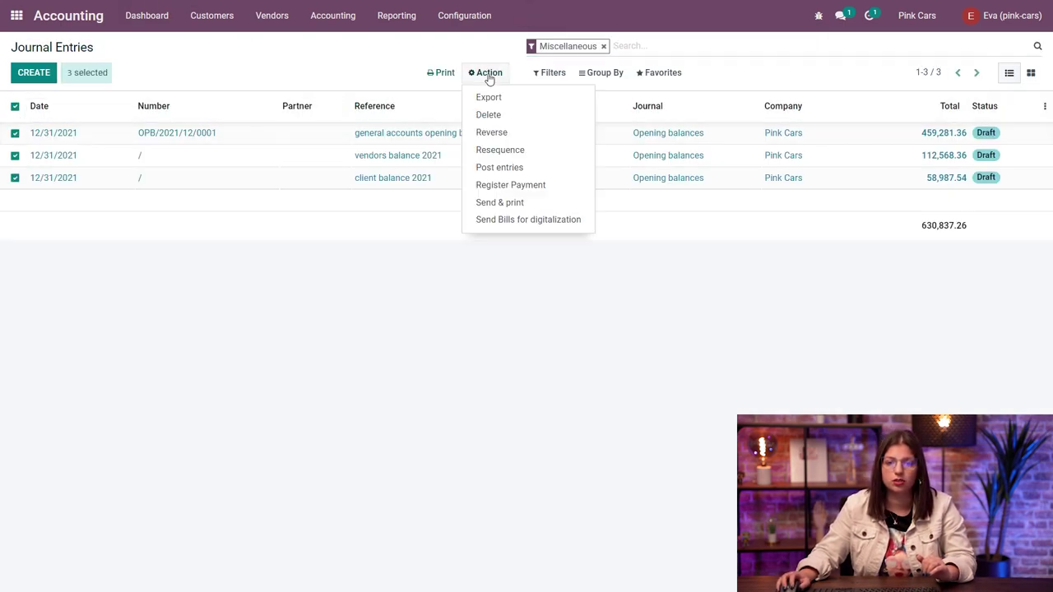
left_click(499, 167)
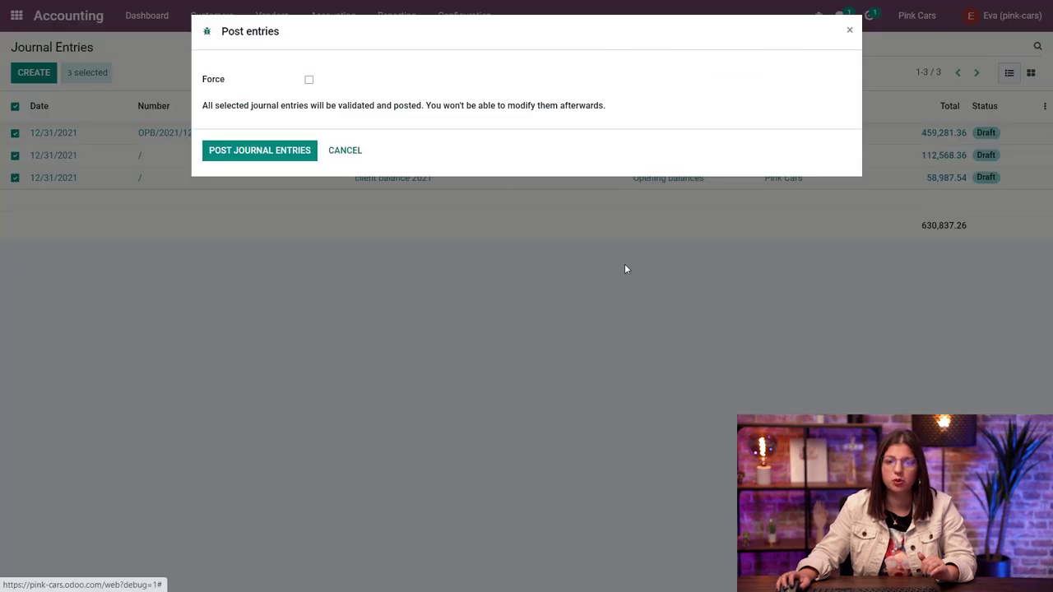
left_click(212, 151)
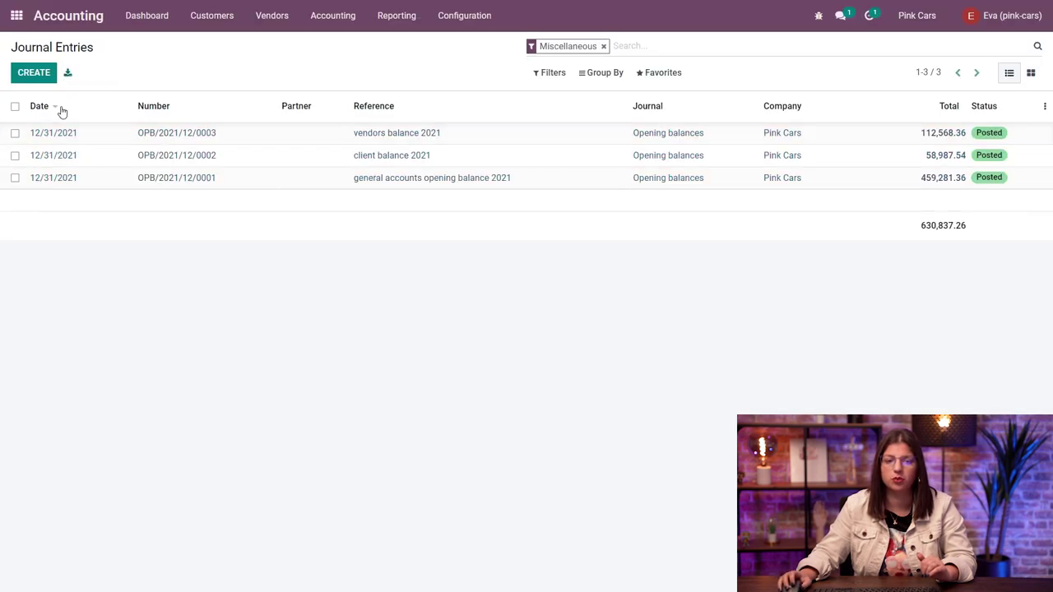